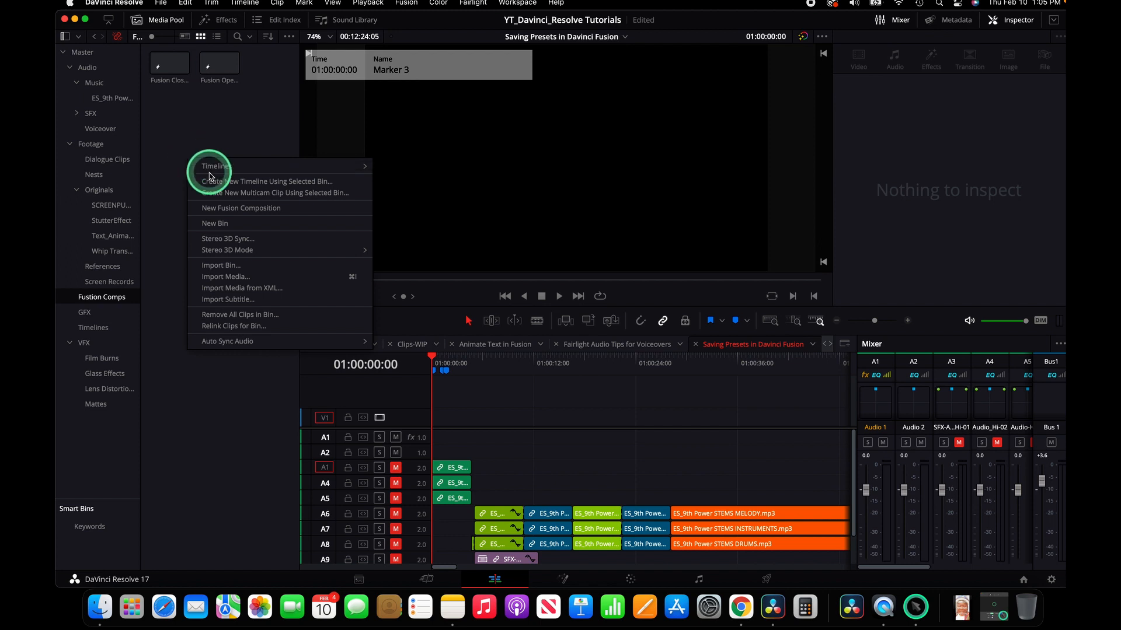
# Step: Create a new Fusion composition clip named Text Intro in the Fusion Comps bin
pyautogui.click(237, 209)
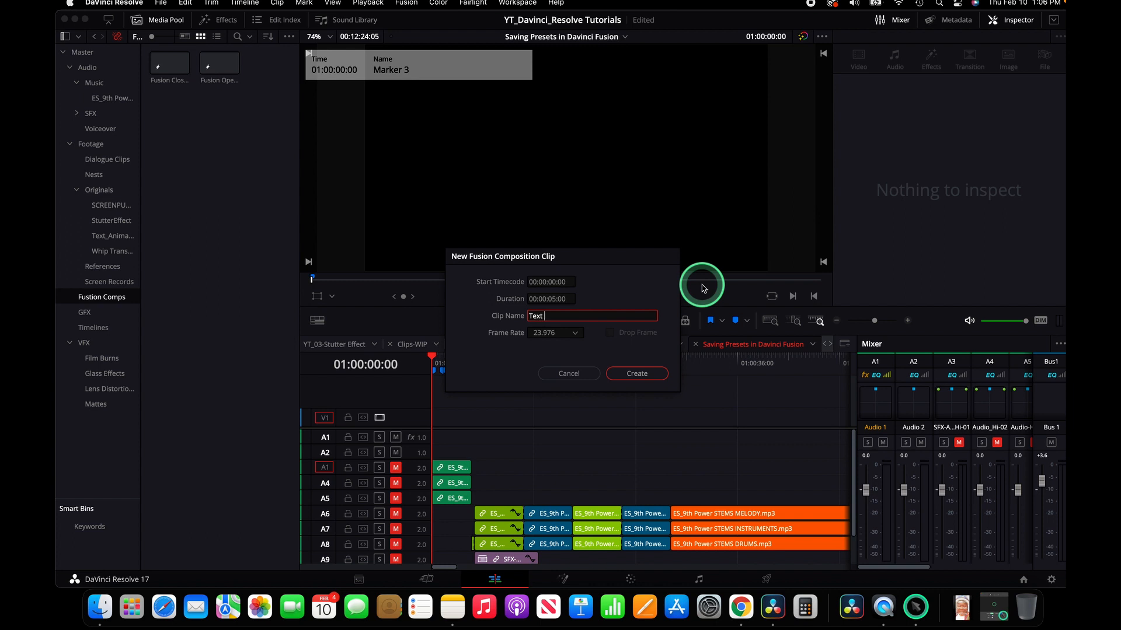
pyautogui.press('Return')
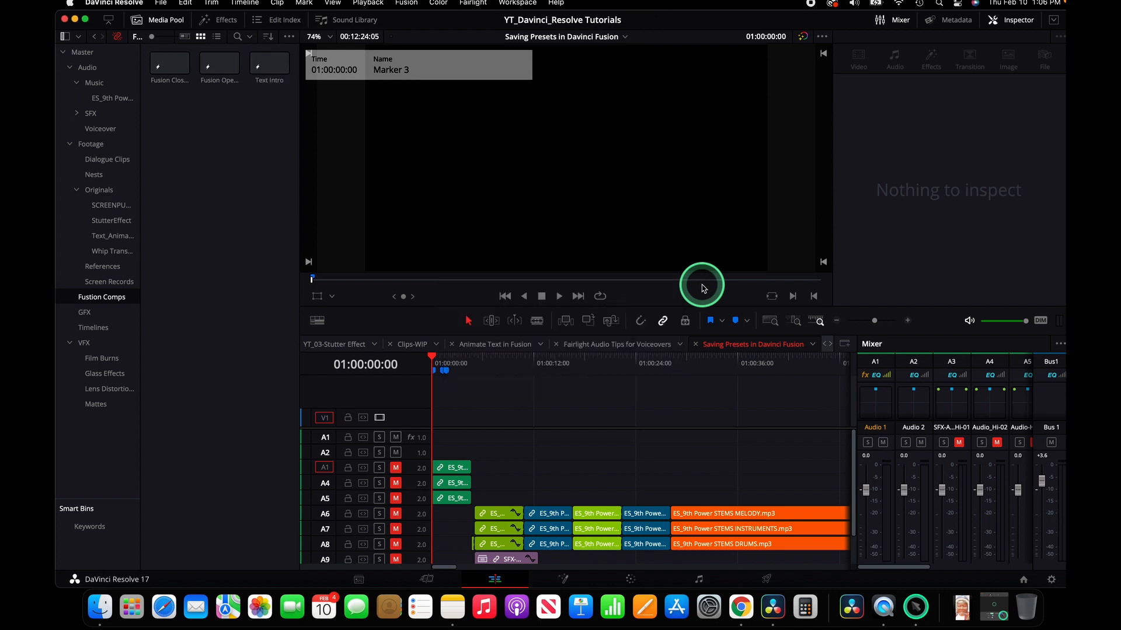
# Step: Place the Text Intro clip at the start of track V1 and slightly trim its end
pyautogui.click(267, 61)
pyautogui.moveTo(267, 61)
pyautogui.mouseDown()
pyautogui.moveTo(441, 303)
pyautogui.moveTo(505, 432)
pyautogui.moveTo(432, 426)
pyautogui.mouseUp()
pyautogui.click(450, 411)
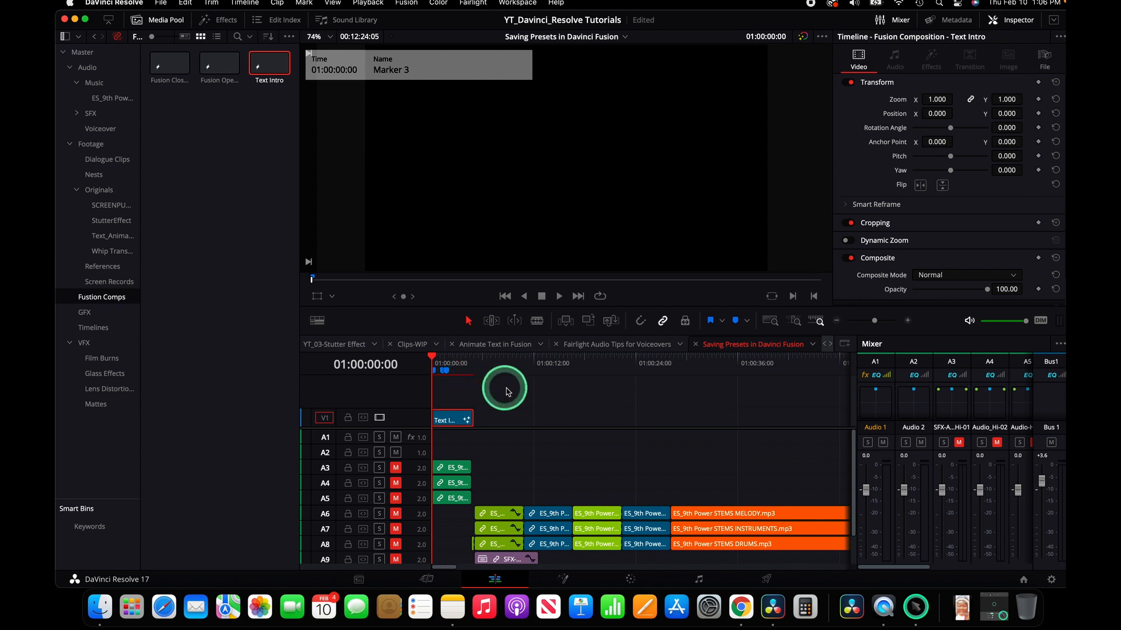
pyautogui.moveTo(439, 367)
pyautogui.mouseDown()
pyautogui.moveTo(430, 357)
pyautogui.moveTo(472, 359)
pyautogui.mouseUp()
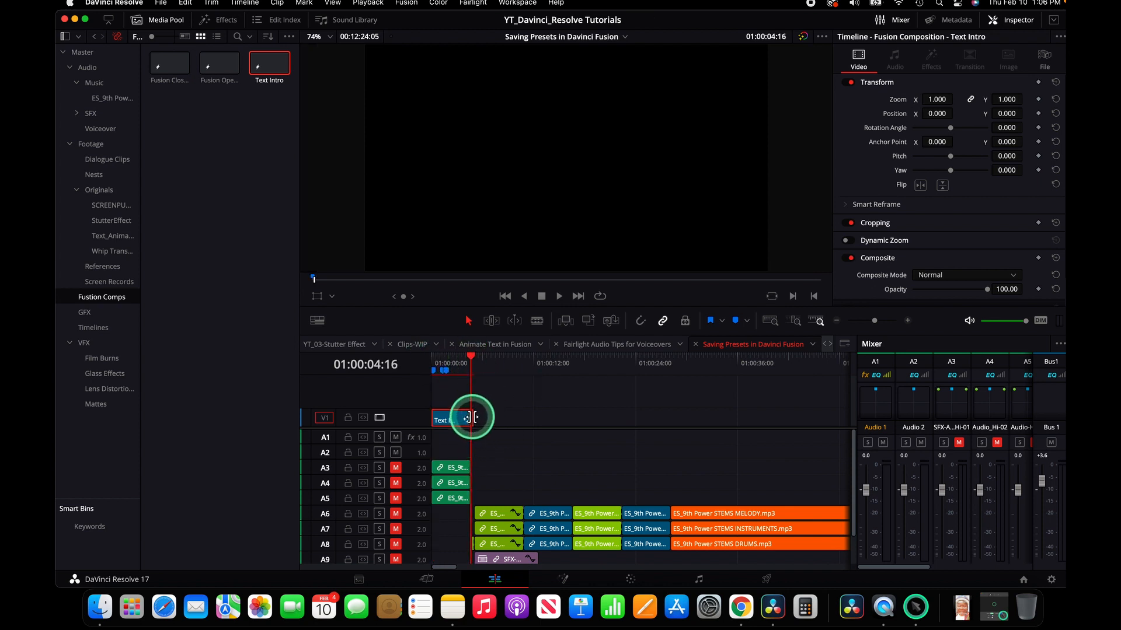
pyautogui.moveTo(471, 416); pyautogui.dragTo(469, 416)
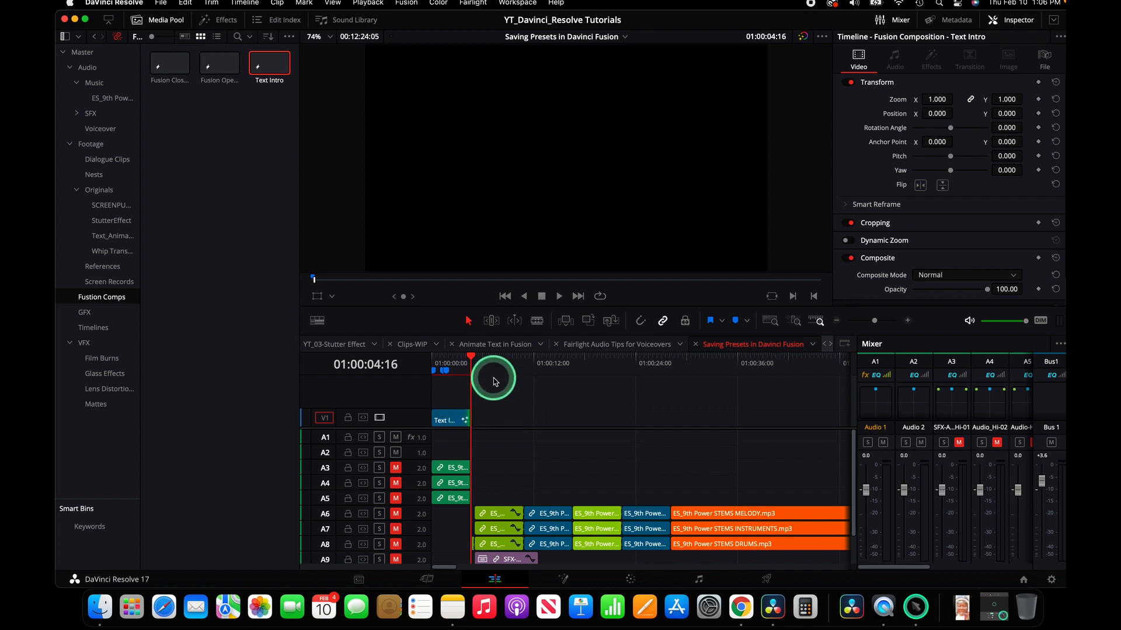
# Step: Select the Text Intro clip and open it in the Fusion page
pyautogui.press('Home')
pyautogui.click(463, 421)
pyautogui.click(431, 361)
pyautogui.moveTo(433, 359); pyautogui.dragTo(440, 355)
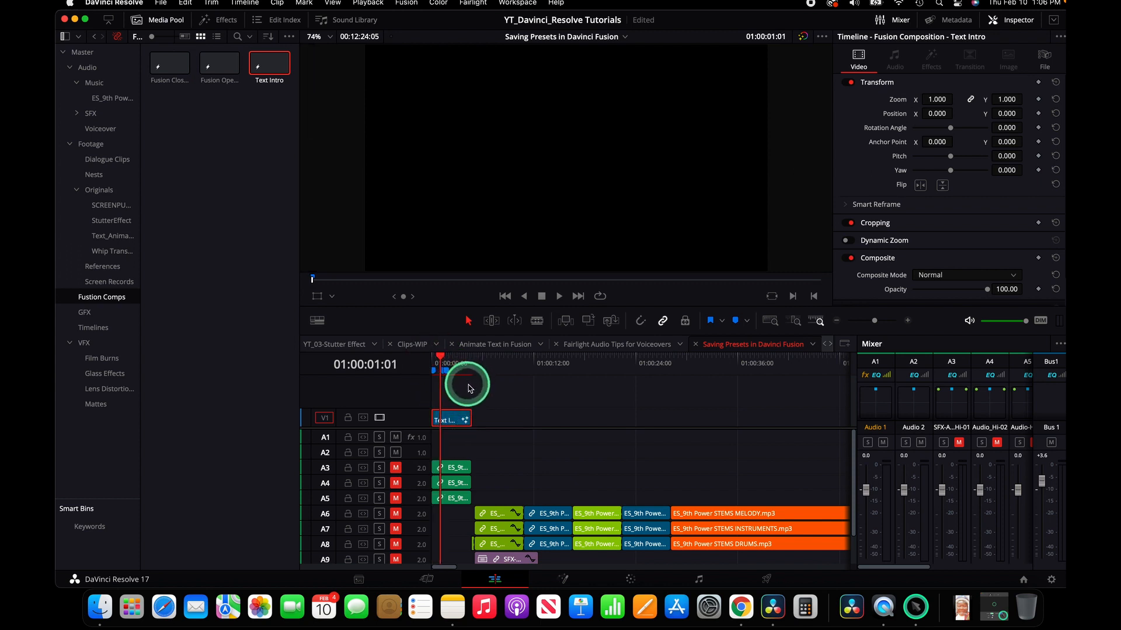
pyautogui.click(565, 580)
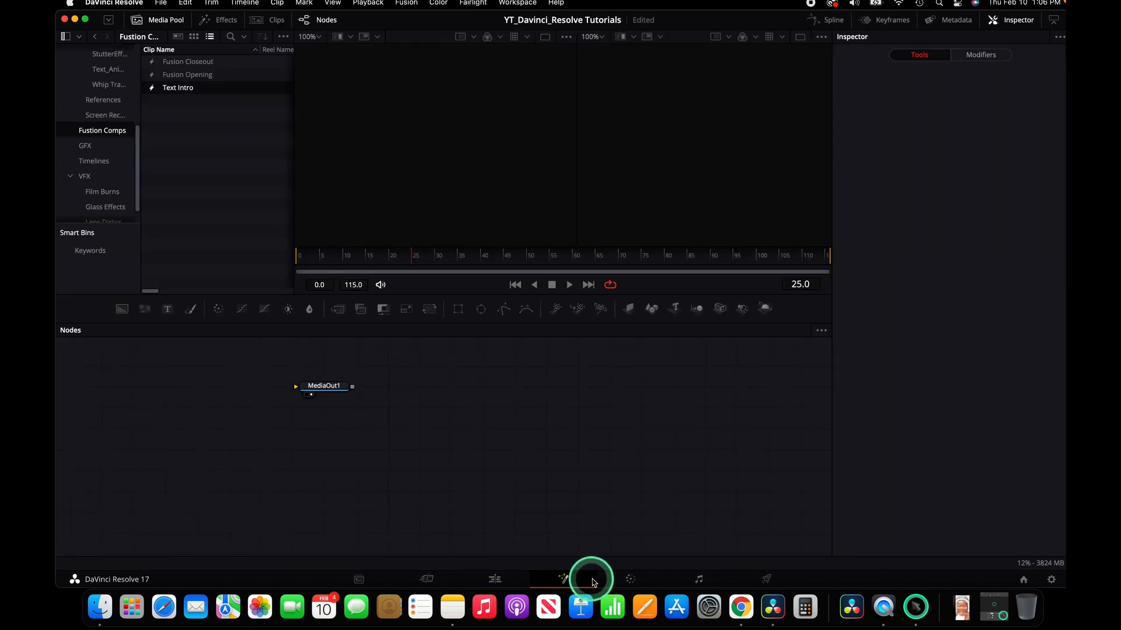
# Step: Move the MediaOut1 node to the lower right and add a Background node connected to it
pyautogui.moveTo(324, 386); pyautogui.dragTo(754, 522)
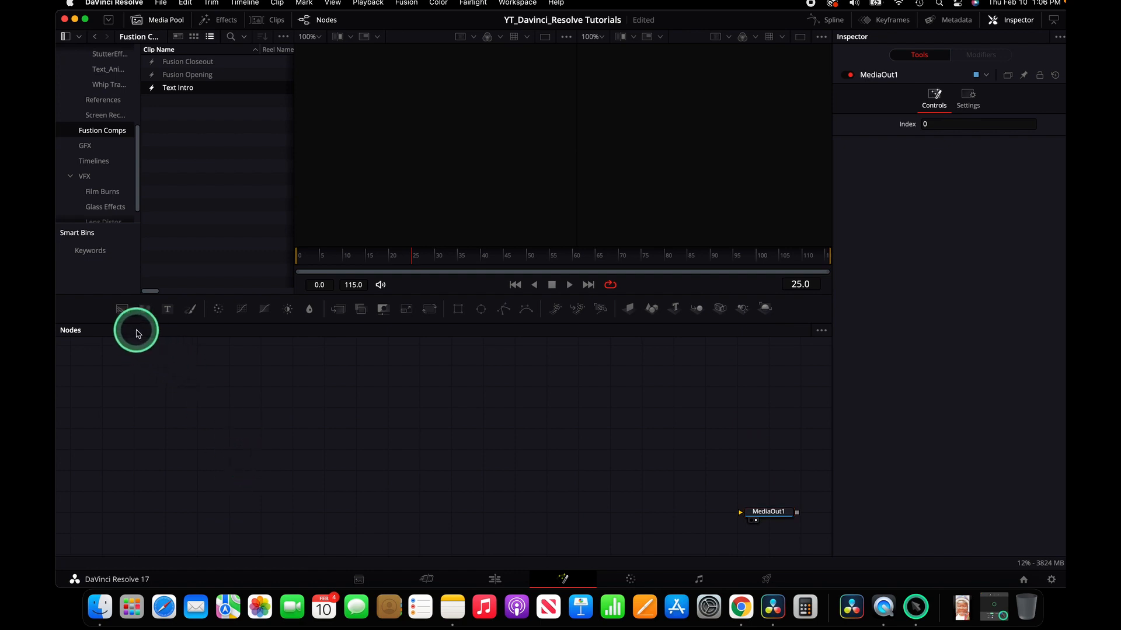
pyautogui.moveTo(134, 448); pyautogui.dragTo(758, 512)
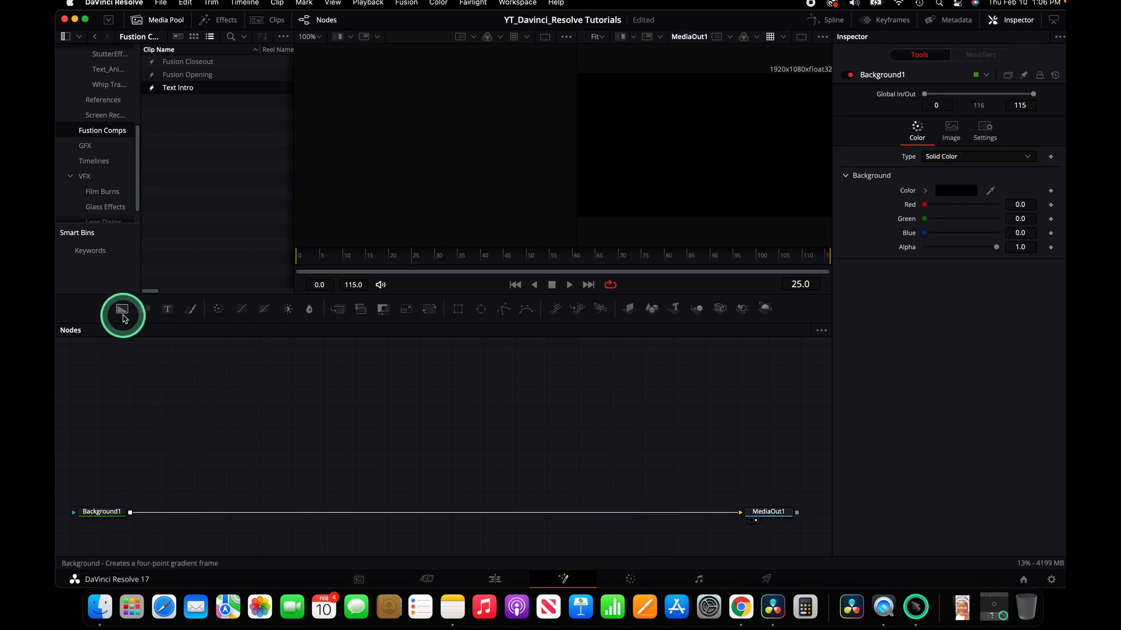
# Step: Add a second Background node, an Ellipse node and a Text node to the node graph
pyautogui.moveTo(121, 308); pyautogui.dragTo(145, 431)
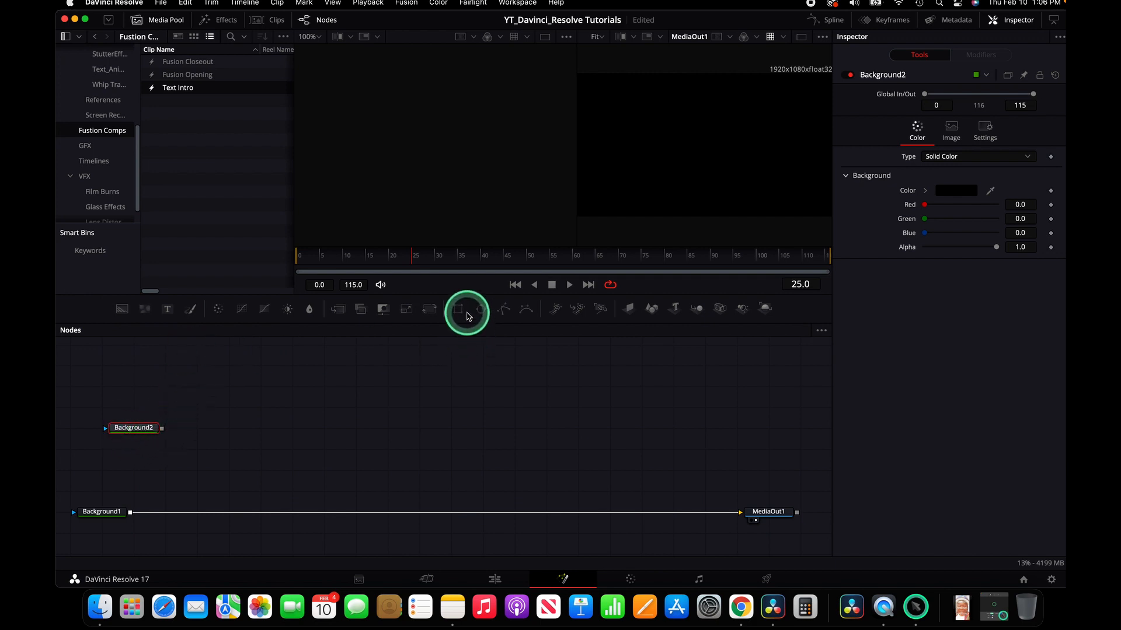
pyautogui.moveTo(482, 314); pyautogui.dragTo(156, 370)
pyautogui.moveTo(171, 316); pyautogui.dragTo(292, 407)
# Step: Rearrange the Ellipse1 and Background2 nodes and connect Ellipse1 as the mask of Background2
pyautogui.click(101, 512)
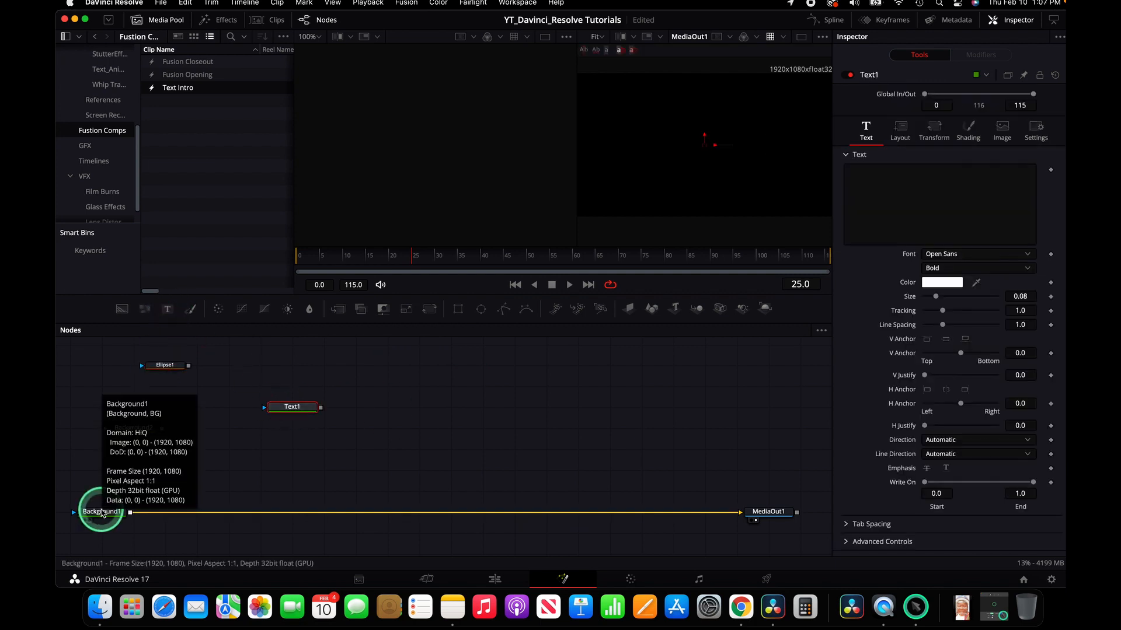
pyautogui.click(251, 467)
pyautogui.click(137, 431)
pyautogui.moveTo(138, 430); pyautogui.dragTo(93, 442)
pyautogui.moveTo(177, 370); pyautogui.dragTo(153, 378)
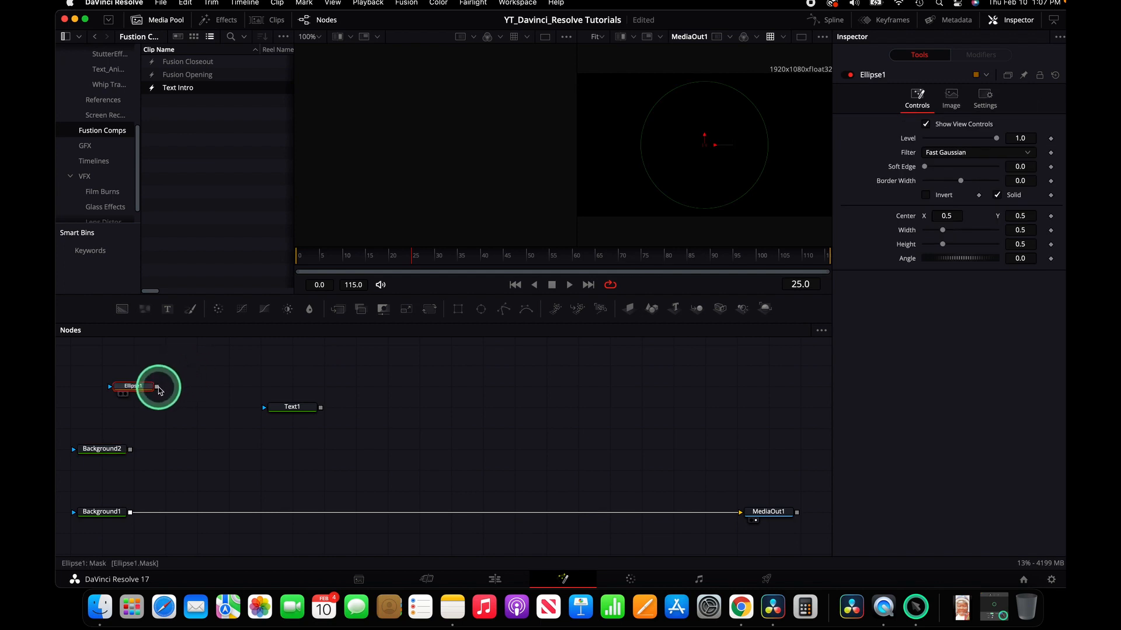
pyautogui.moveTo(159, 390); pyautogui.dragTo(147, 408)
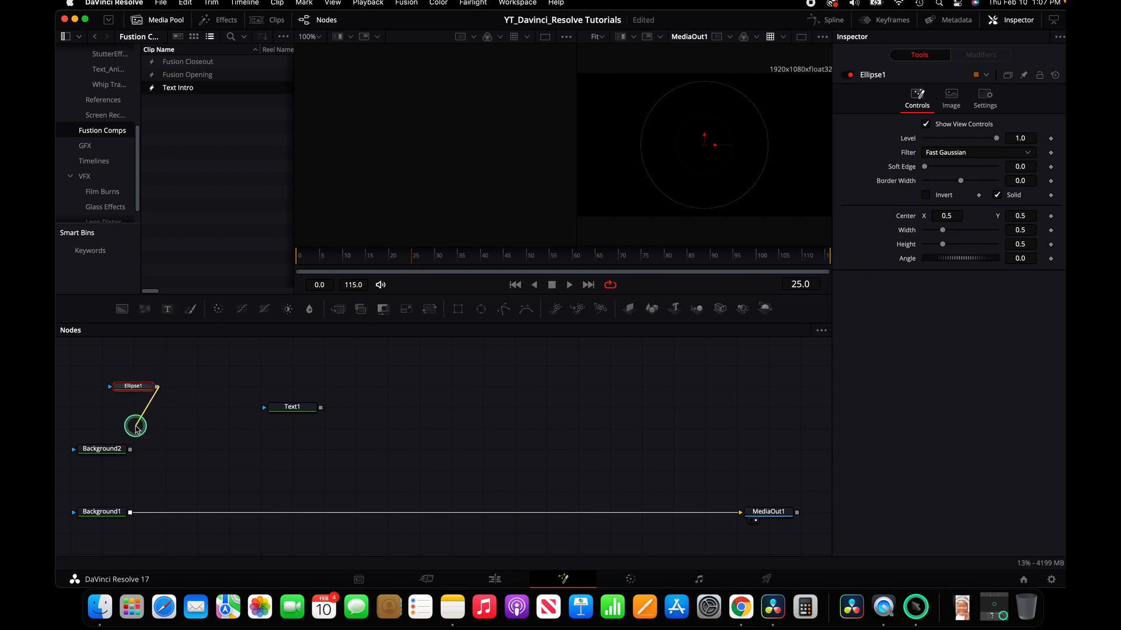
pyautogui.moveTo(109, 450); pyautogui.dragTo(105, 449)
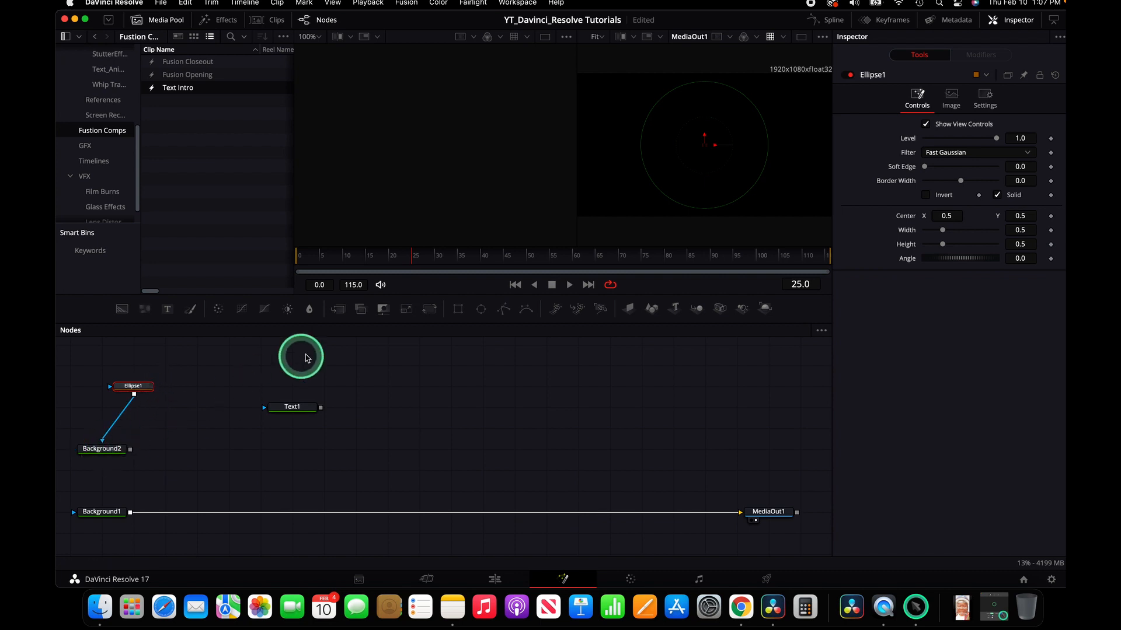
# Step: Set Background2's color to a green swatch in the color picker
pyautogui.click(105, 450)
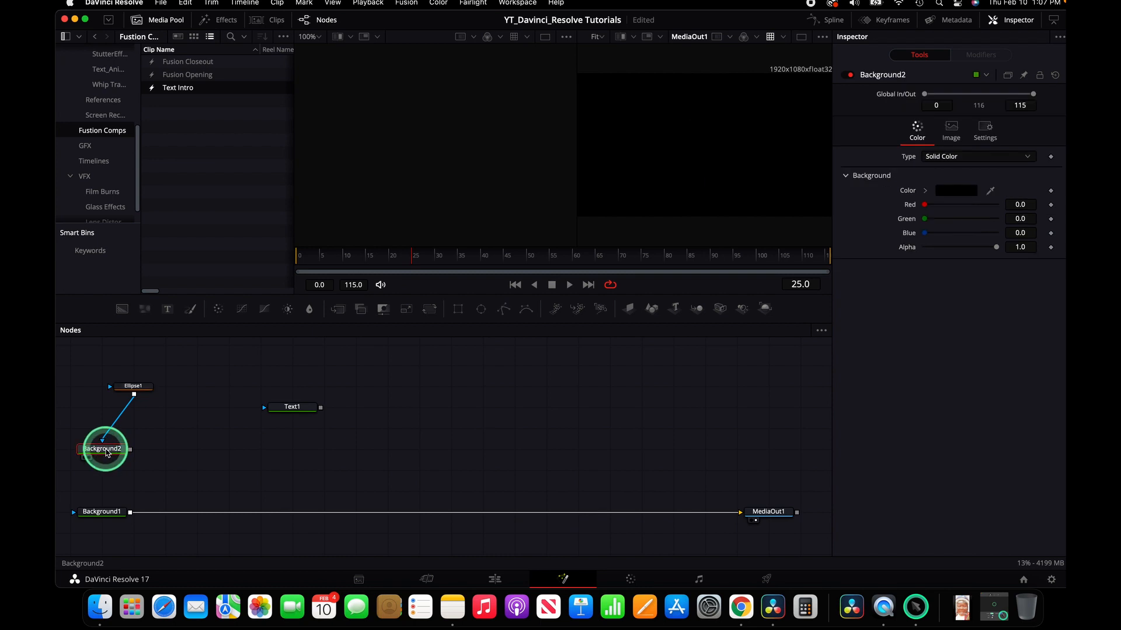
pyautogui.click(955, 191)
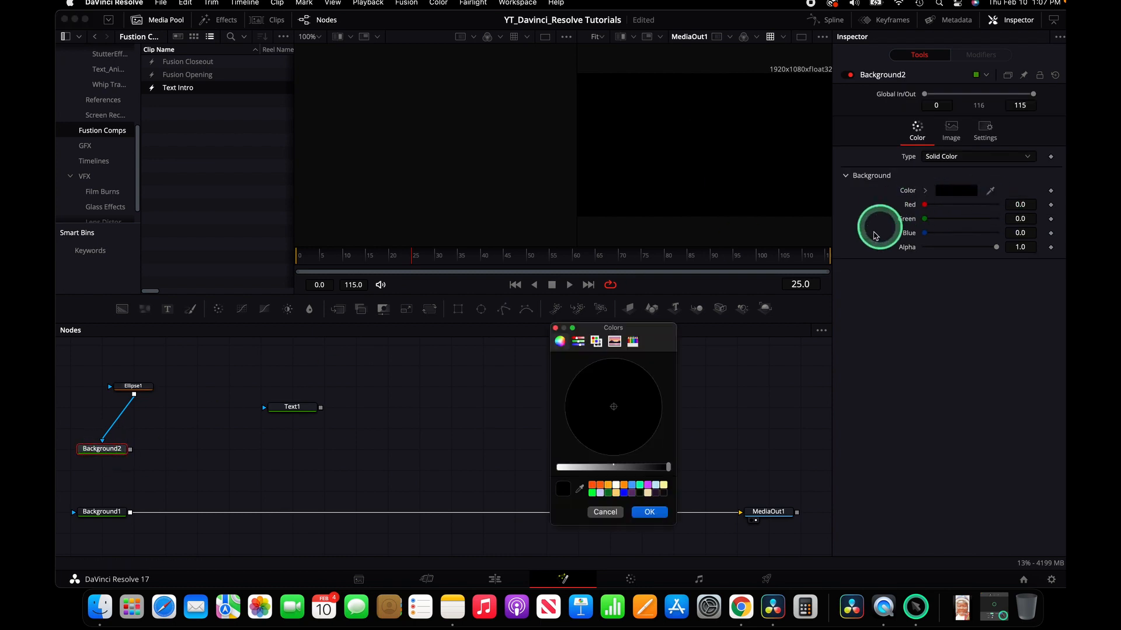
pyautogui.click(592, 495)
pyautogui.moveTo(614, 466)
pyautogui.mouseDown()
pyautogui.moveTo(624, 467)
pyautogui.moveTo(603, 467)
pyautogui.moveTo(633, 468)
pyautogui.moveTo(623, 467)
pyautogui.mouseUp()
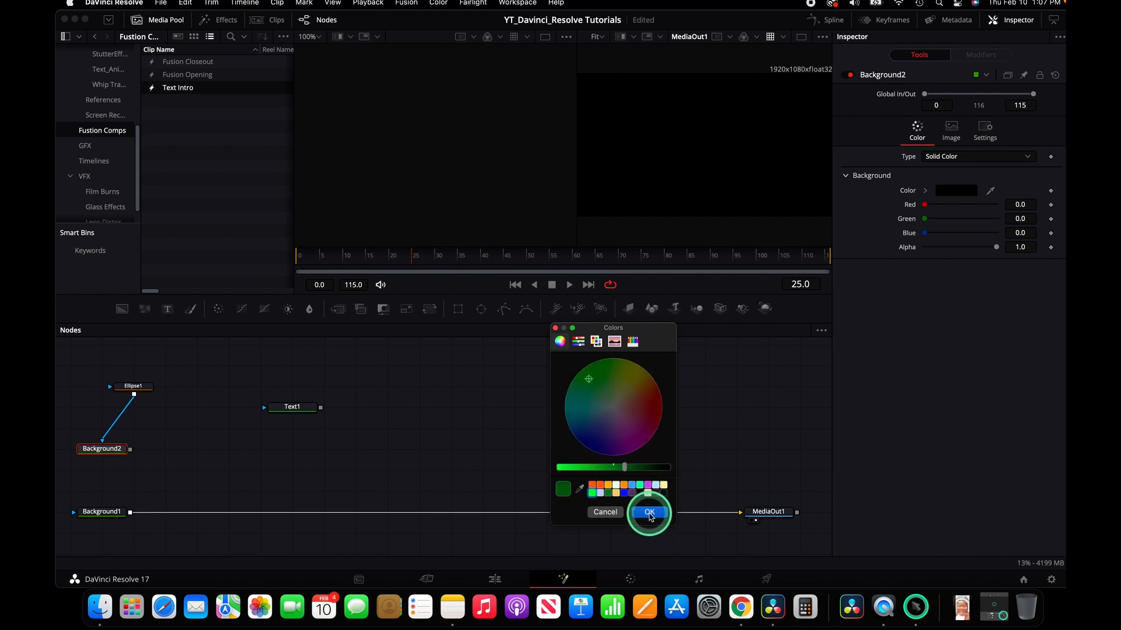
pyautogui.click(649, 513)
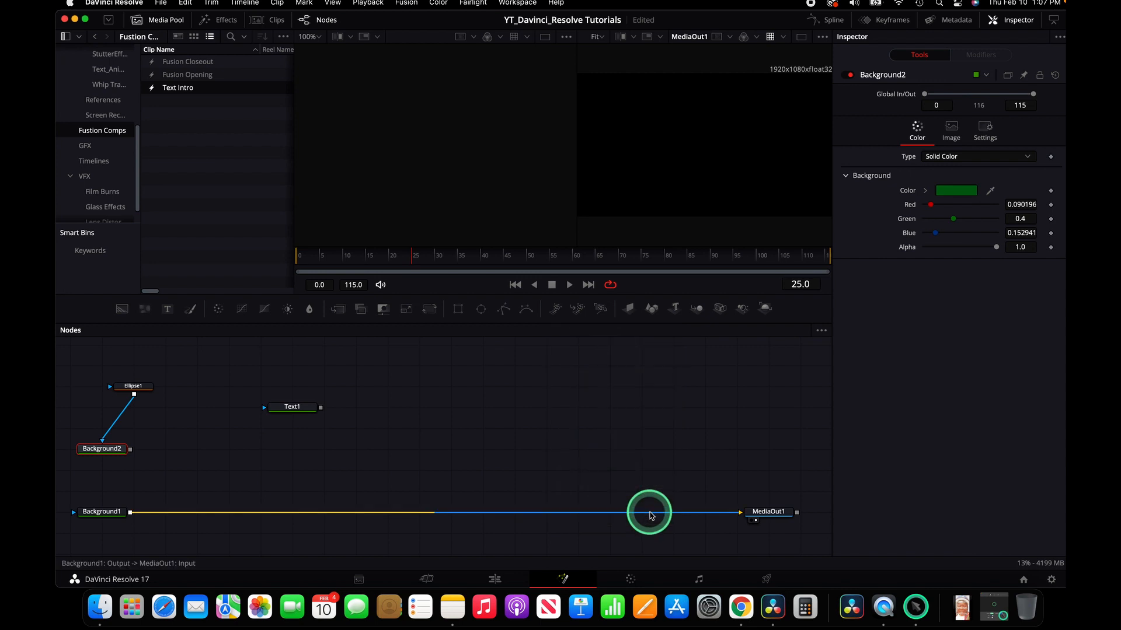
# Step: Merge Text1 over Background2, then merge that result over Background1
pyautogui.click(130, 386)
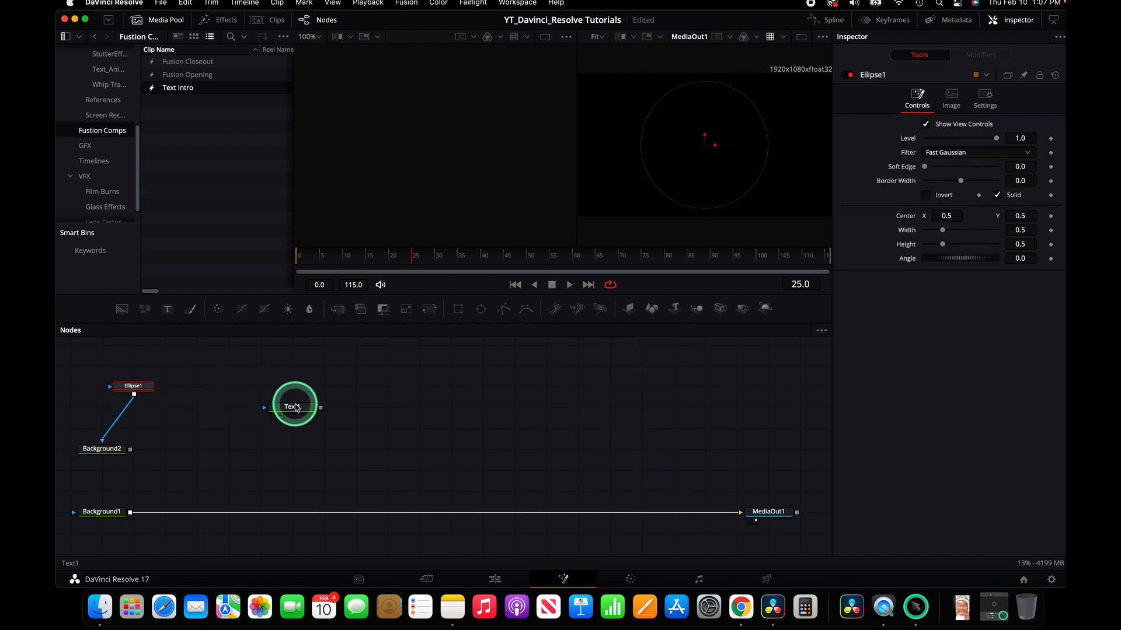
pyautogui.moveTo(297, 411); pyautogui.dragTo(269, 391)
pyautogui.click(263, 383)
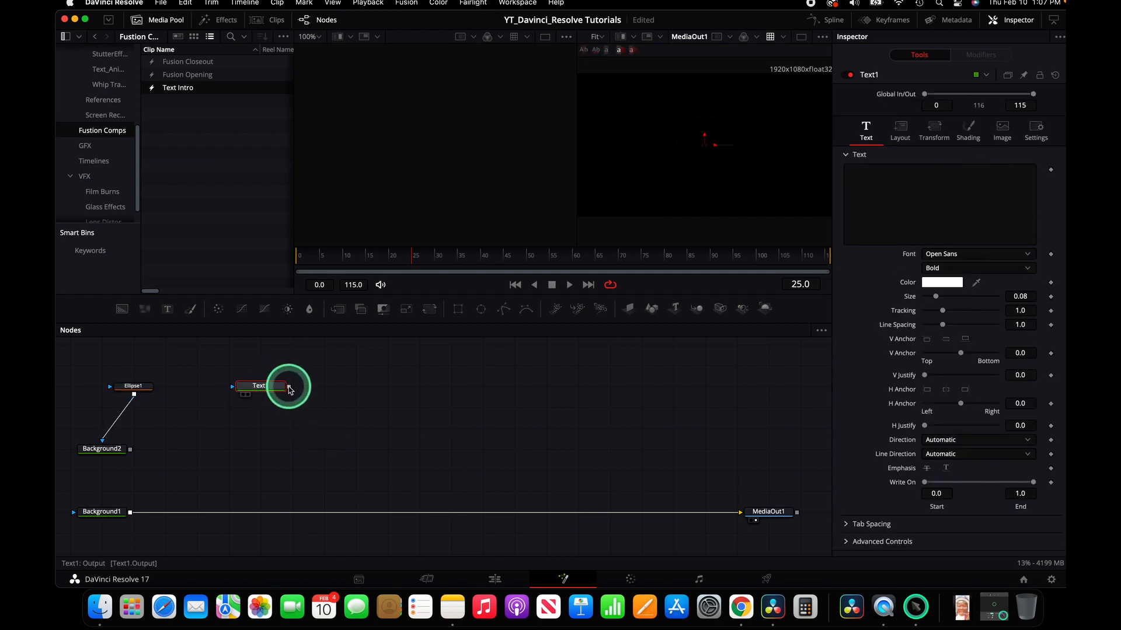
pyautogui.moveTo(145, 440); pyautogui.dragTo(130, 450)
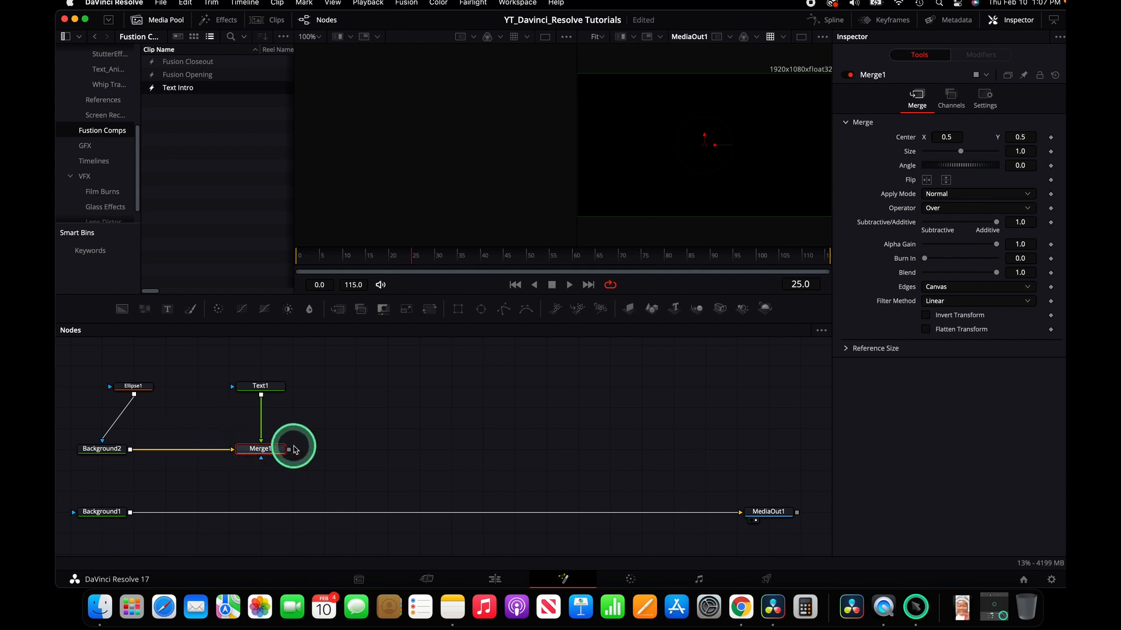
pyautogui.moveTo(290, 452); pyautogui.dragTo(129, 513)
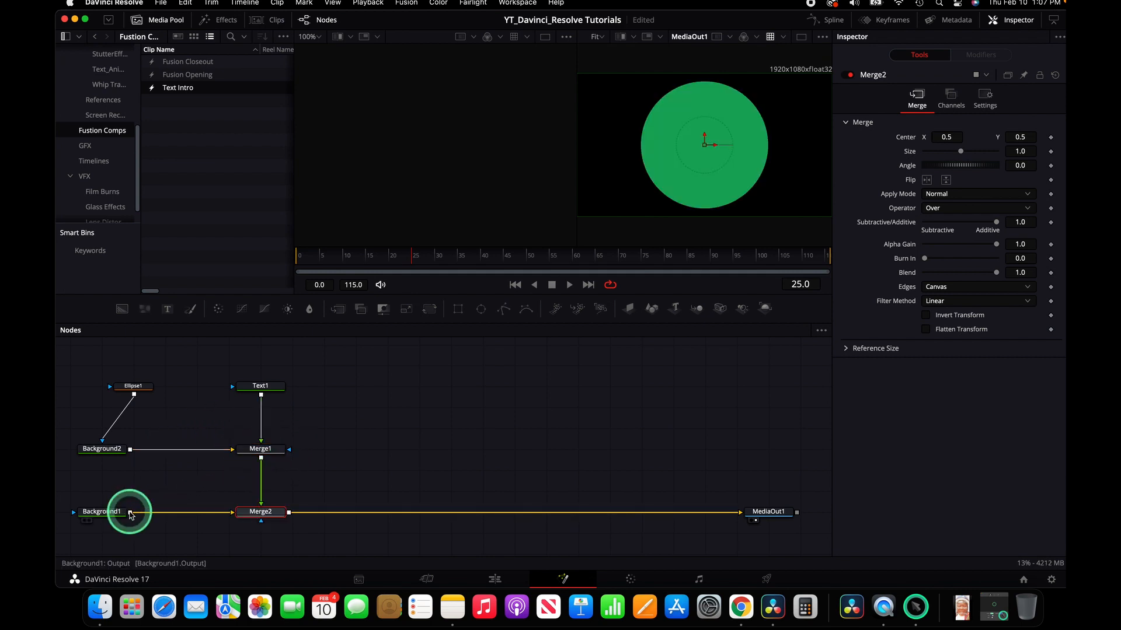
# Step: Set Ellipse1's soft edge to about 0.09, border width about 0.17, width about 0.82 and height about 0.72
pyautogui.click(143, 389)
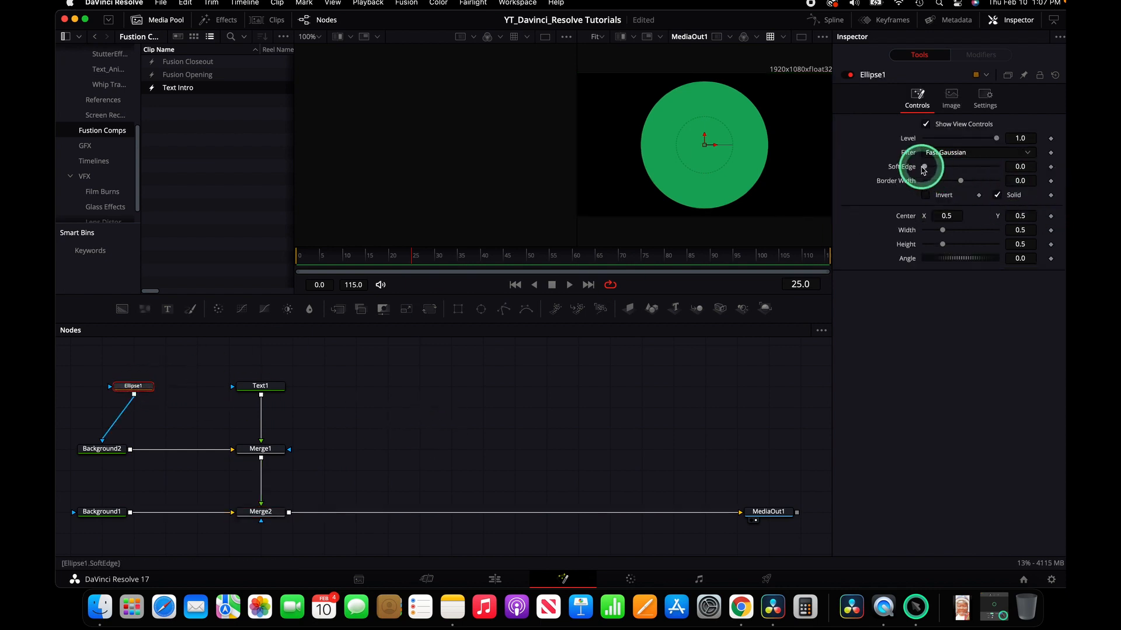
pyautogui.moveTo(928, 170); pyautogui.dragTo(939, 169)
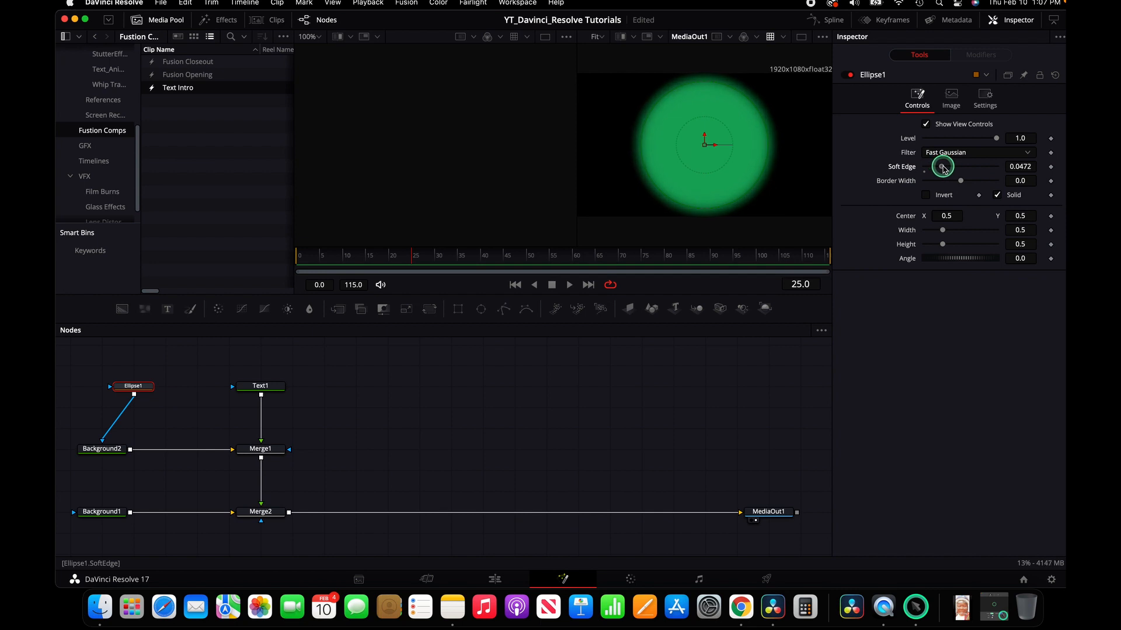
pyautogui.moveTo(962, 186); pyautogui.dragTo(1023, 179)
pyautogui.moveTo(942, 230); pyautogui.dragTo(952, 246)
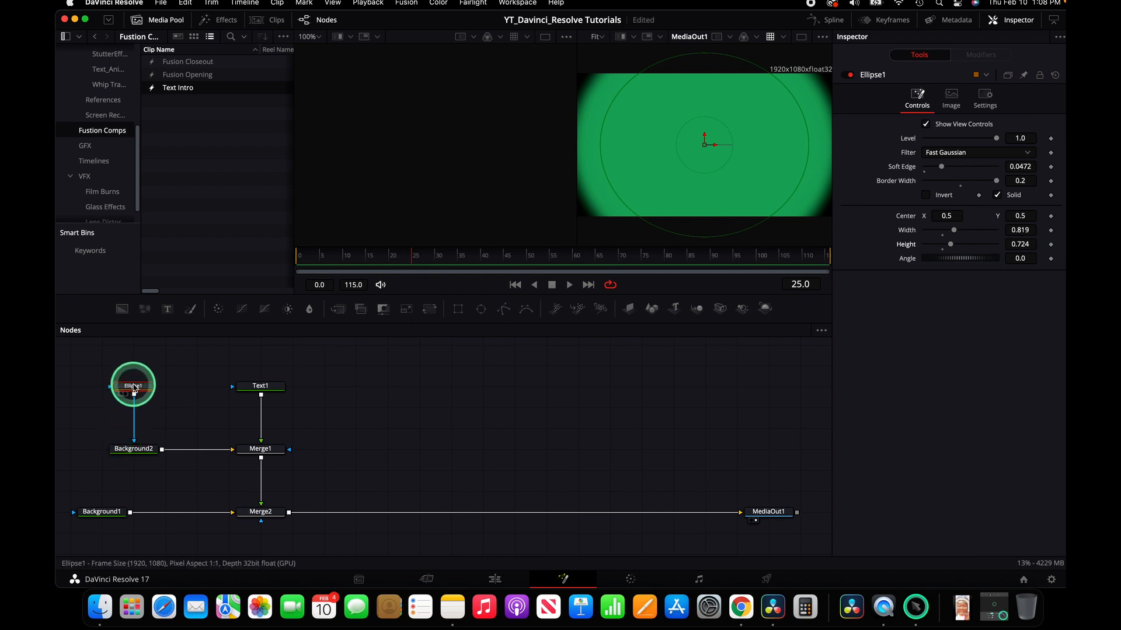
pyautogui.moveTo(936, 168); pyautogui.dragTo(950, 168)
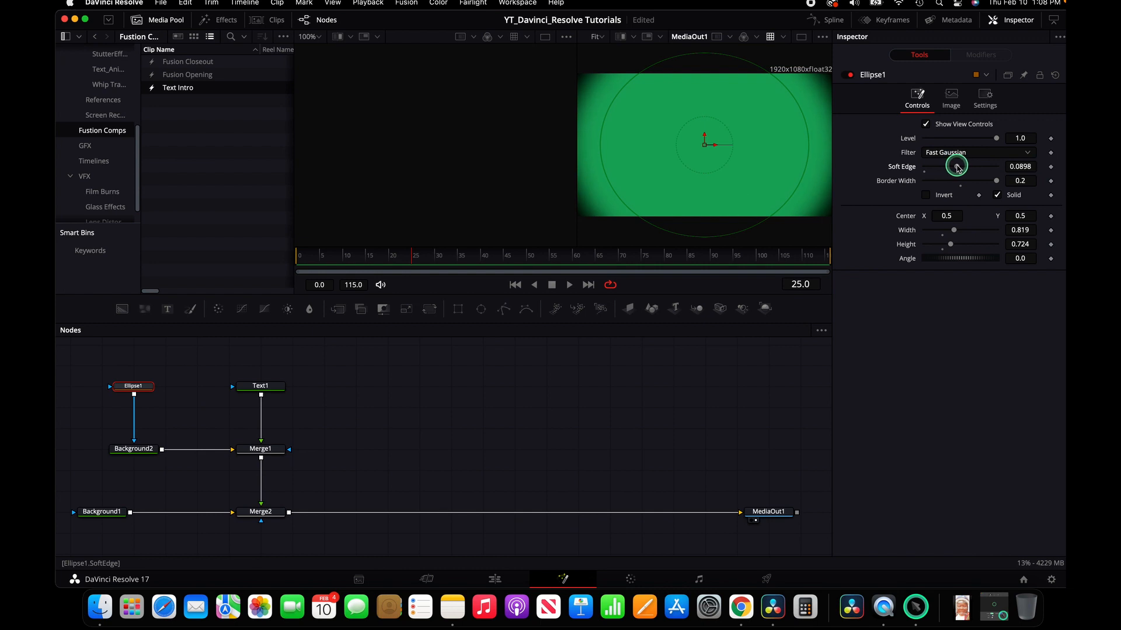
pyautogui.moveTo(997, 180); pyautogui.dragTo(996, 182)
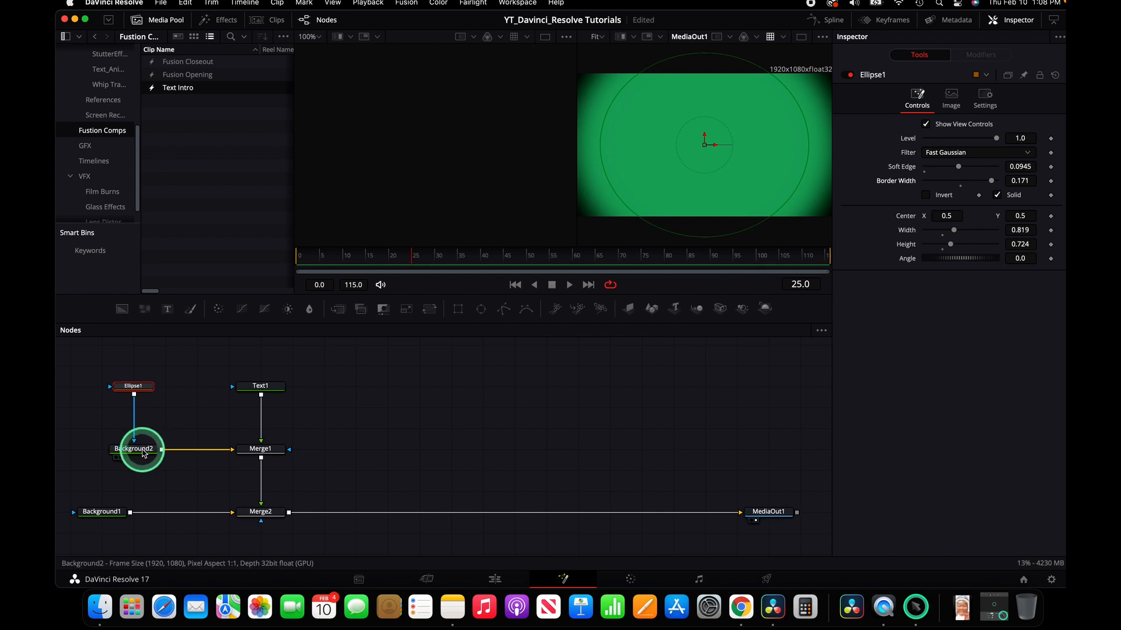
# Step: Darken Background2's green color in the color picker
pyautogui.click(143, 453)
pyautogui.click(960, 192)
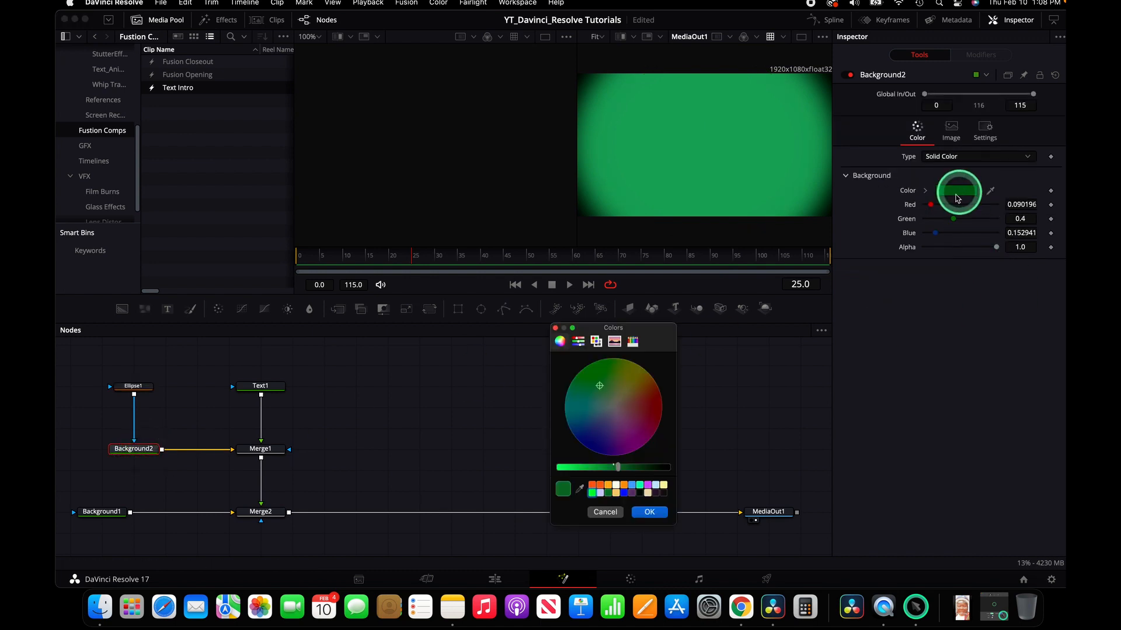
pyautogui.moveTo(620, 467); pyautogui.dragTo(637, 471)
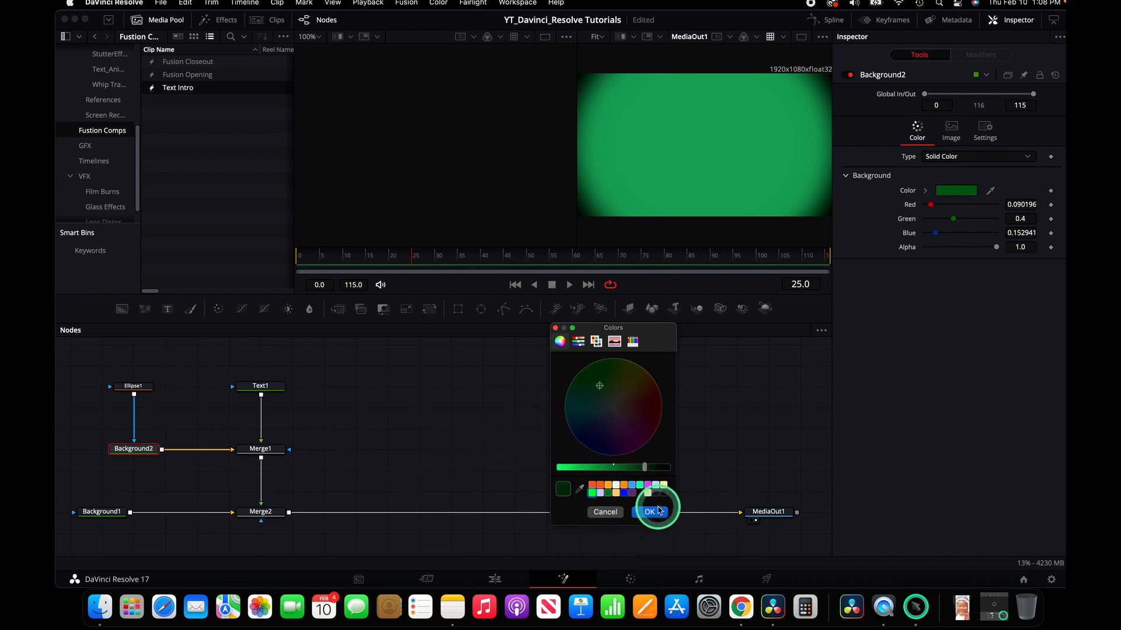
pyautogui.click(650, 512)
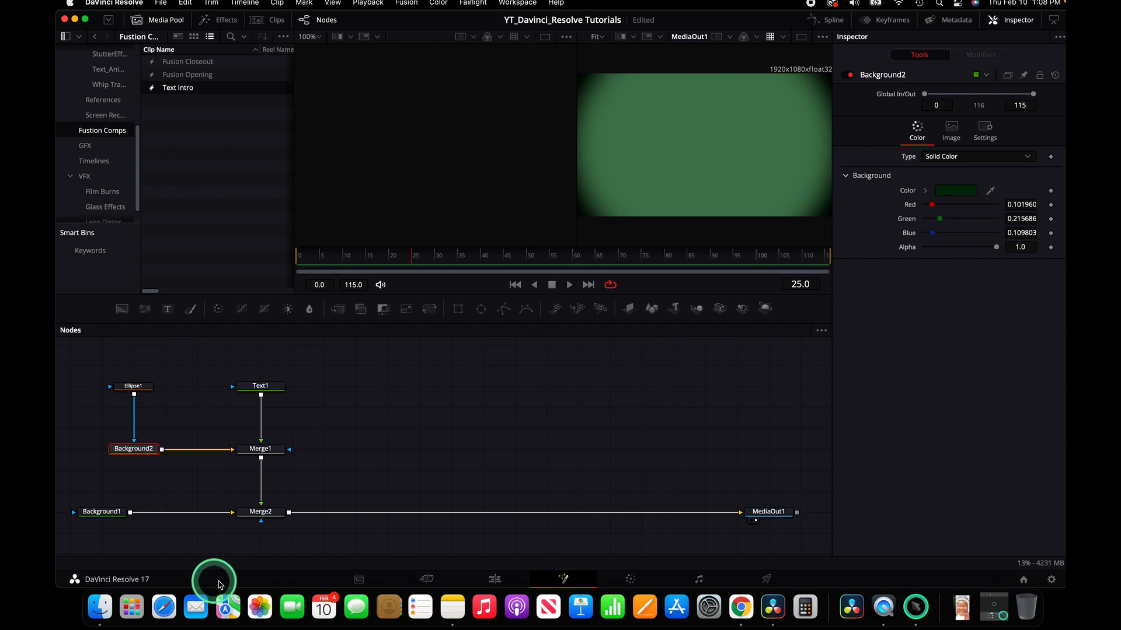
# Step: Select the Text1 node and enter INTRO TEXT as its text
pyautogui.click(264, 387)
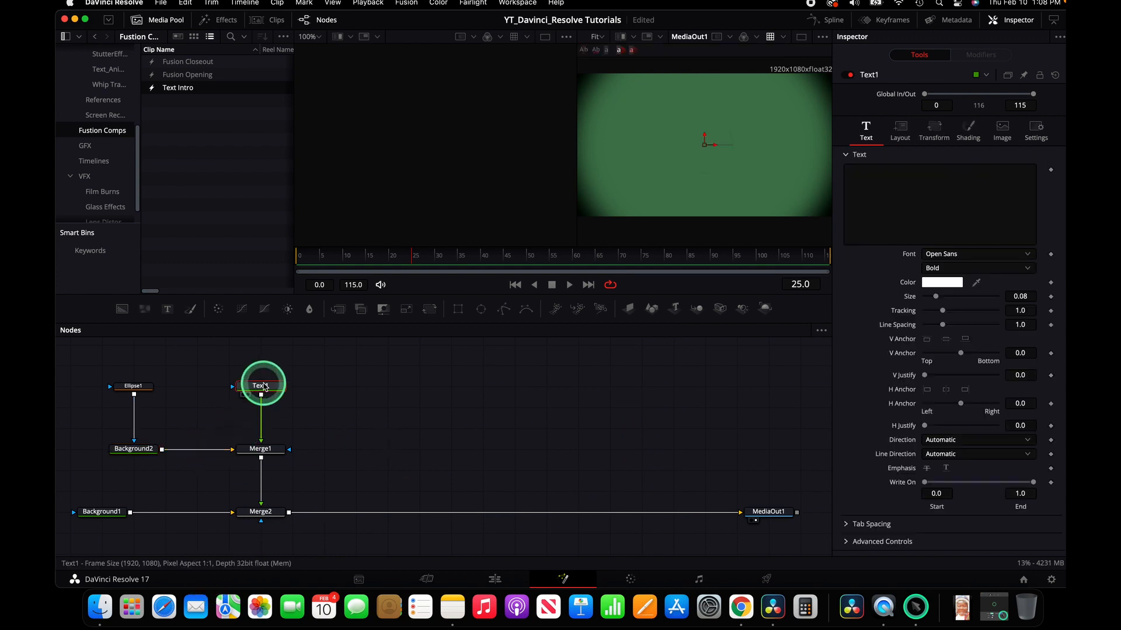
pyautogui.click(967, 184)
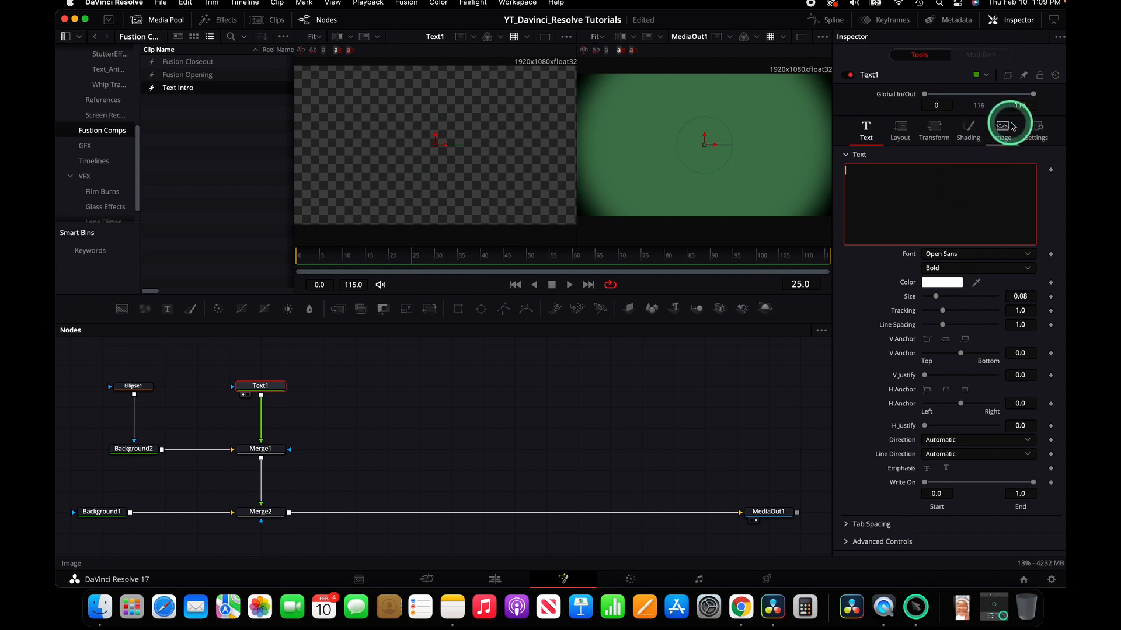
pyautogui.write('Intro Te')
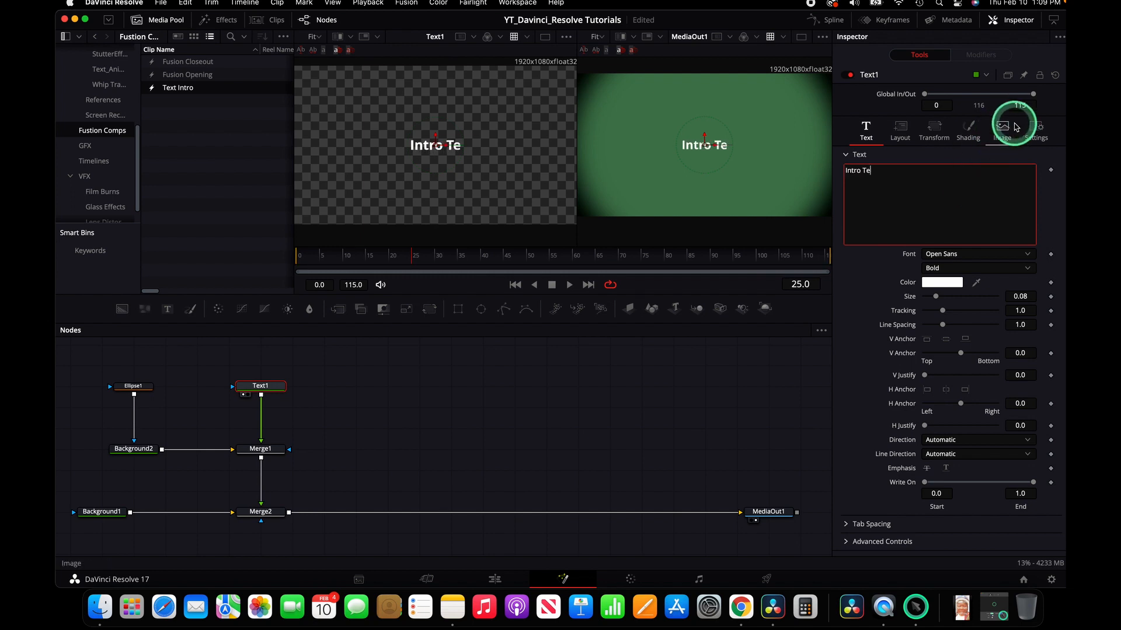
pyautogui.press('BackSpace')
pyautogui.press('BackSpace')
pyautogui.press('BackSpace')
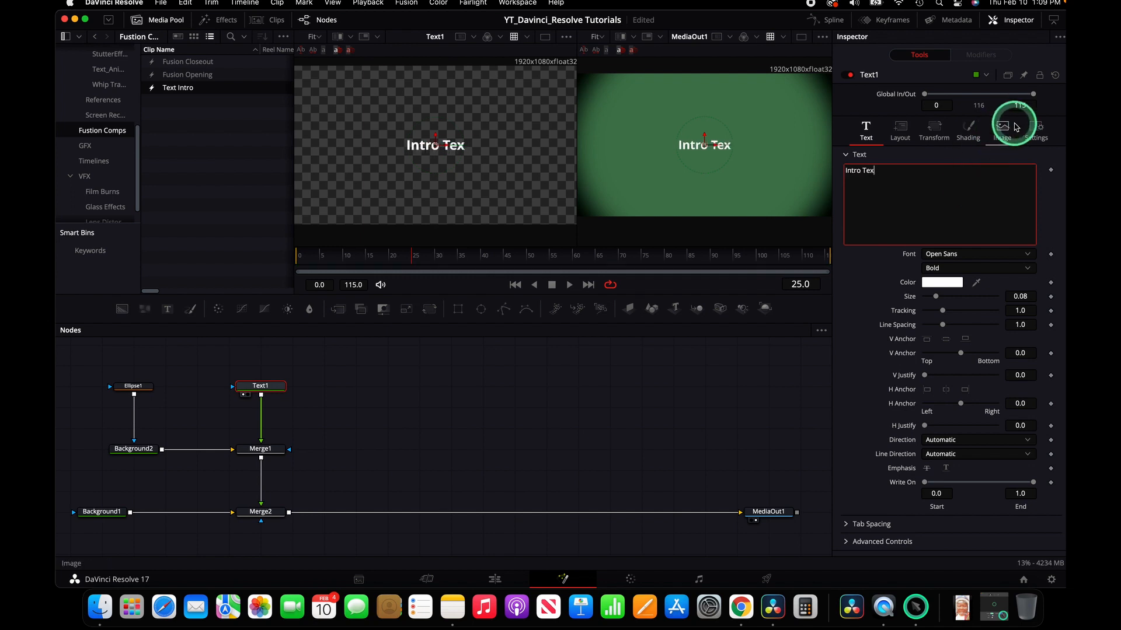
pyautogui.write('INTRO TEXT')
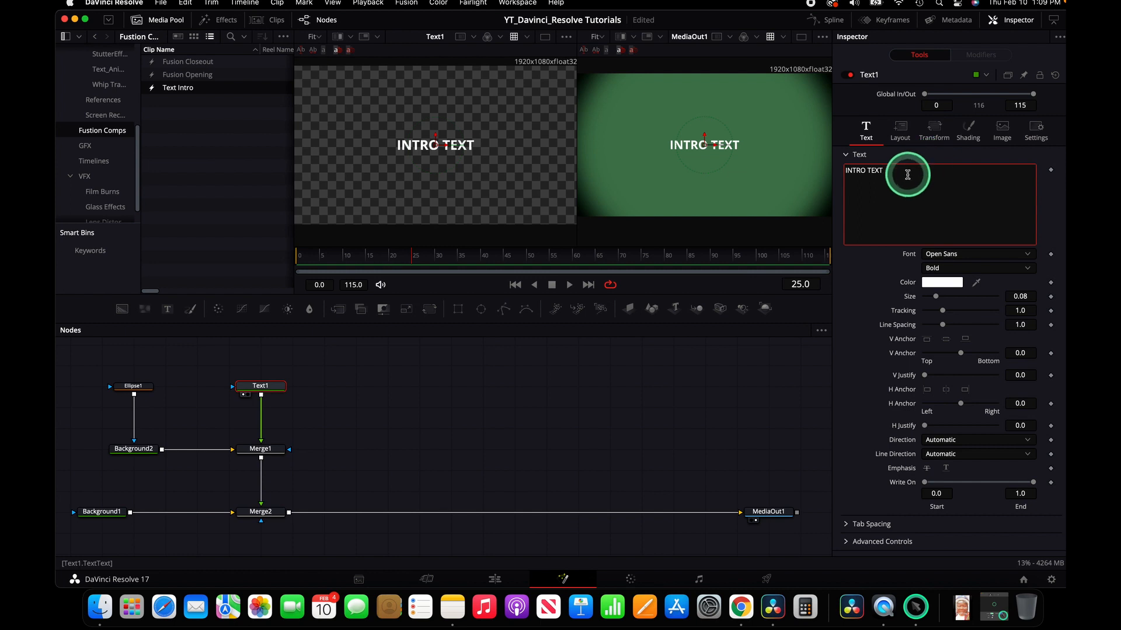
# Step: Select the title text and enlarge its size to about 0.16
pyautogui.moveTo(891, 169); pyautogui.dragTo(789, 167)
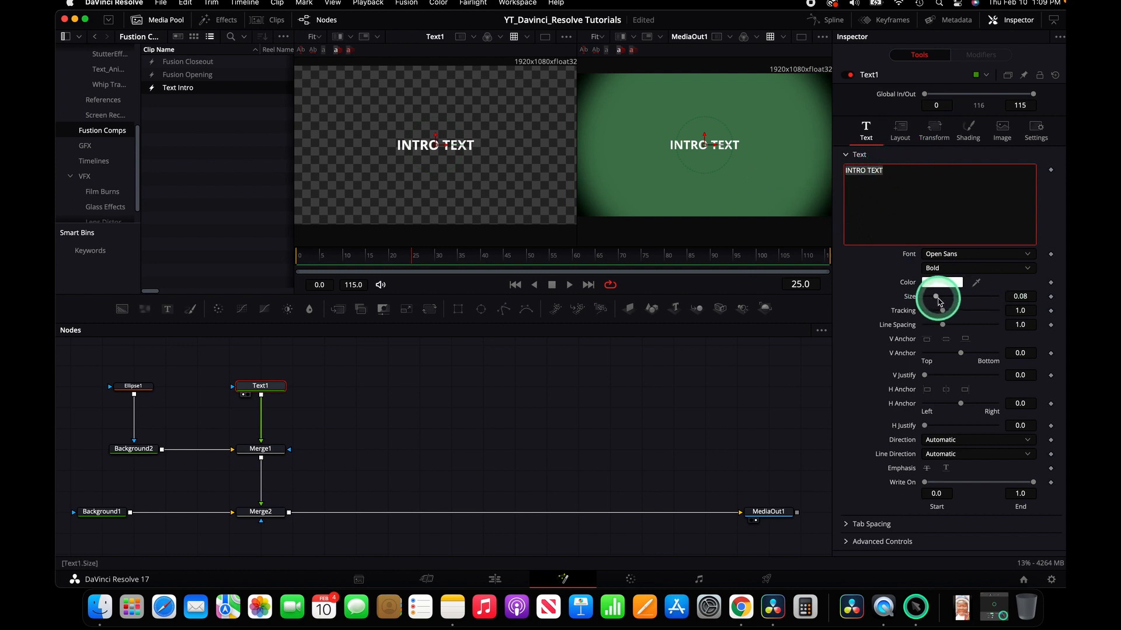
pyautogui.moveTo(936, 298); pyautogui.dragTo(949, 298)
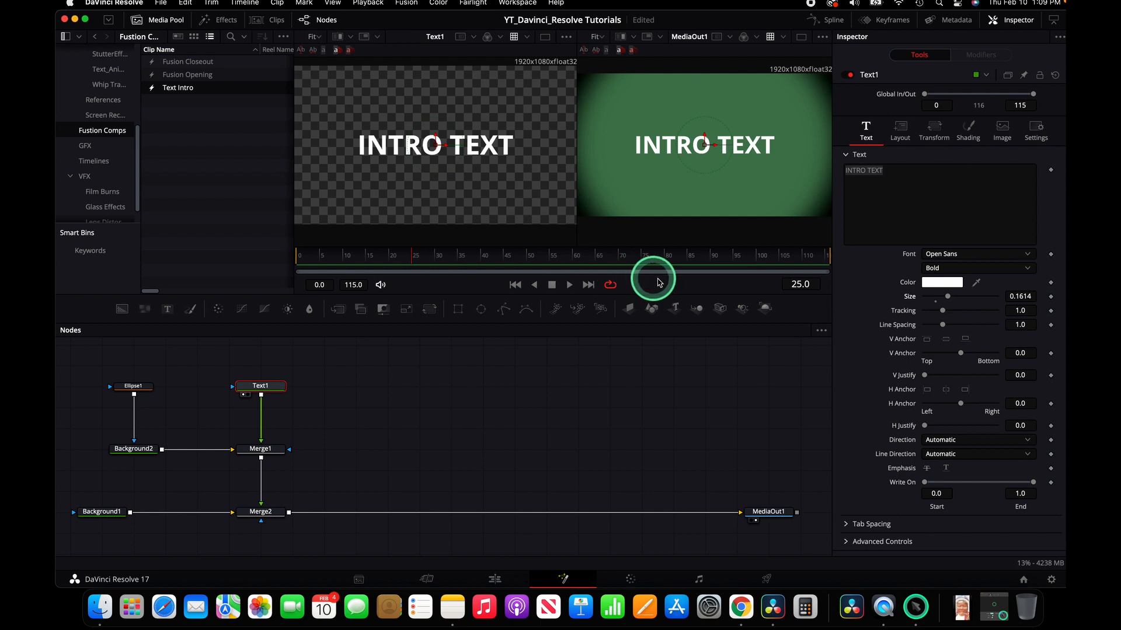
# Step: Keyframe the text's shading Offset X at 0 at frame 24 and at -5.092 at frame 0 so it slides in
pyautogui.click(800, 285)
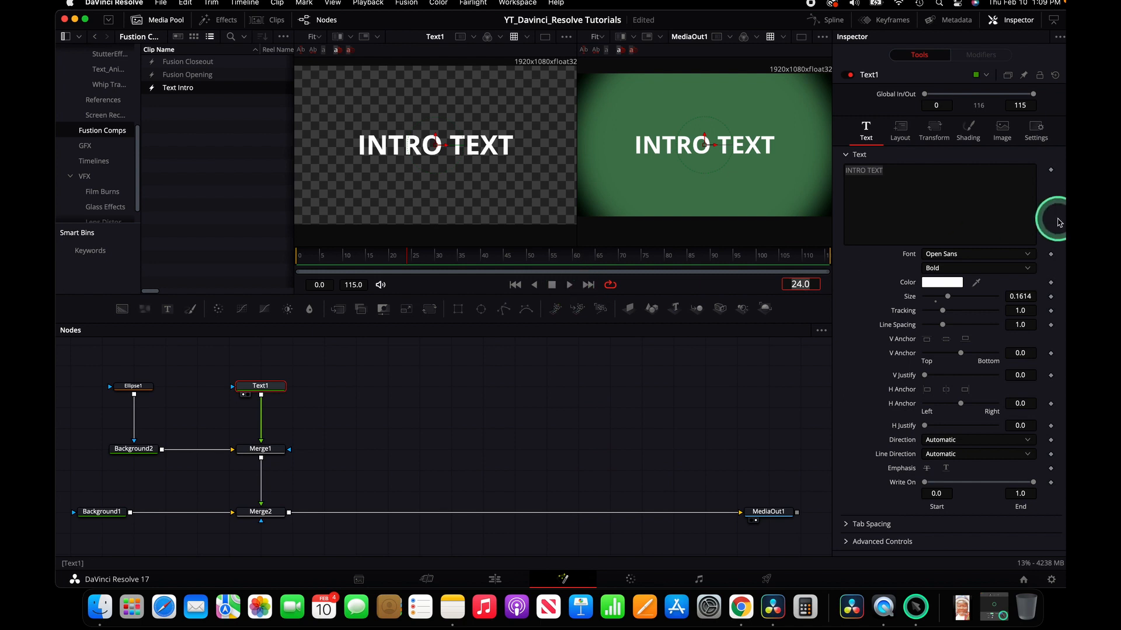
pyautogui.click(980, 142)
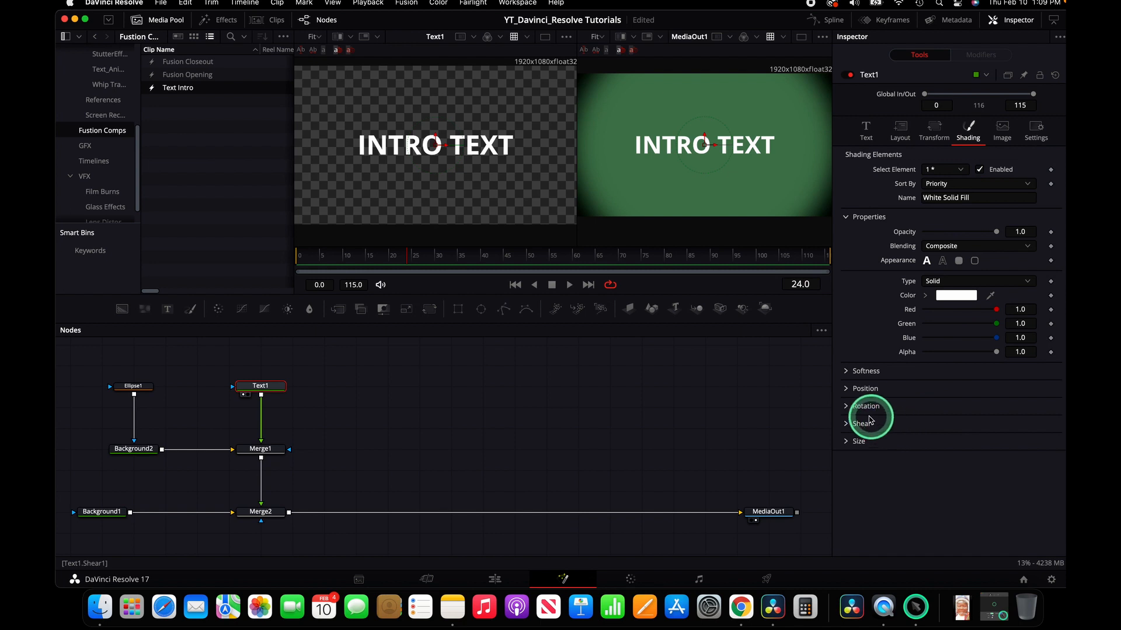
pyautogui.click(853, 388)
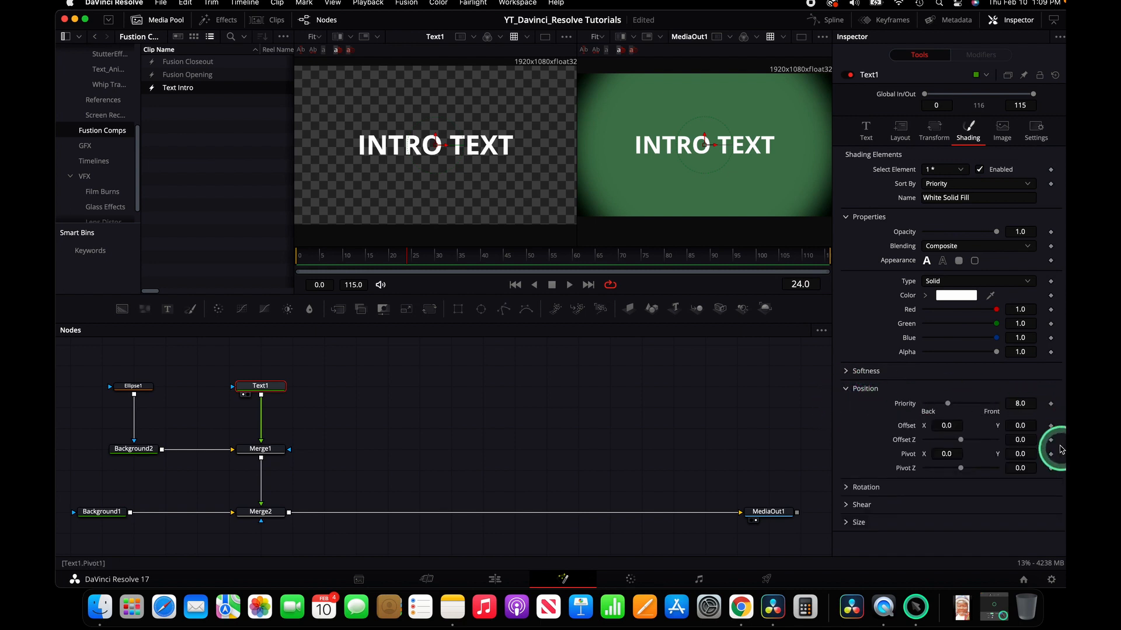
pyautogui.click(1051, 427)
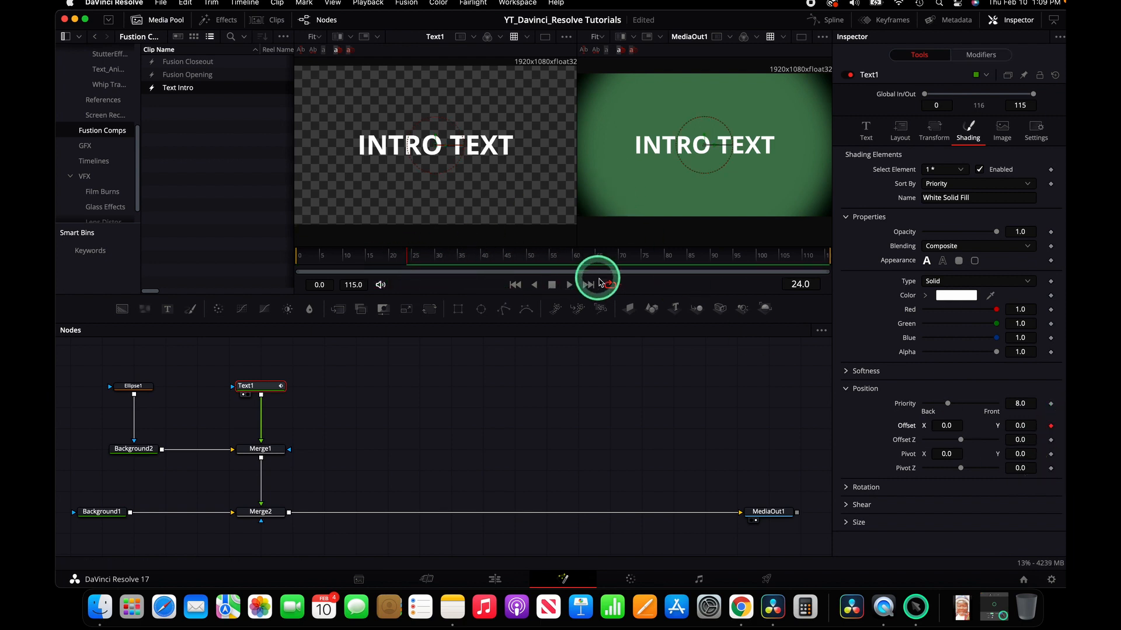
pyautogui.click(515, 284)
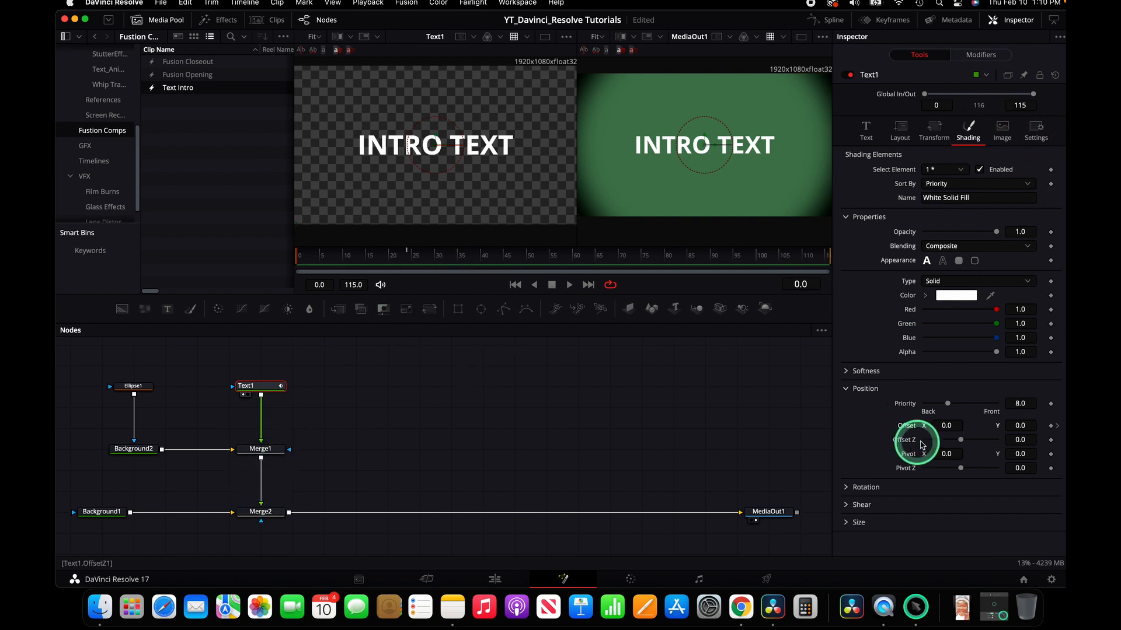
pyautogui.moveTo(951, 425); pyautogui.dragTo(1059, 413)
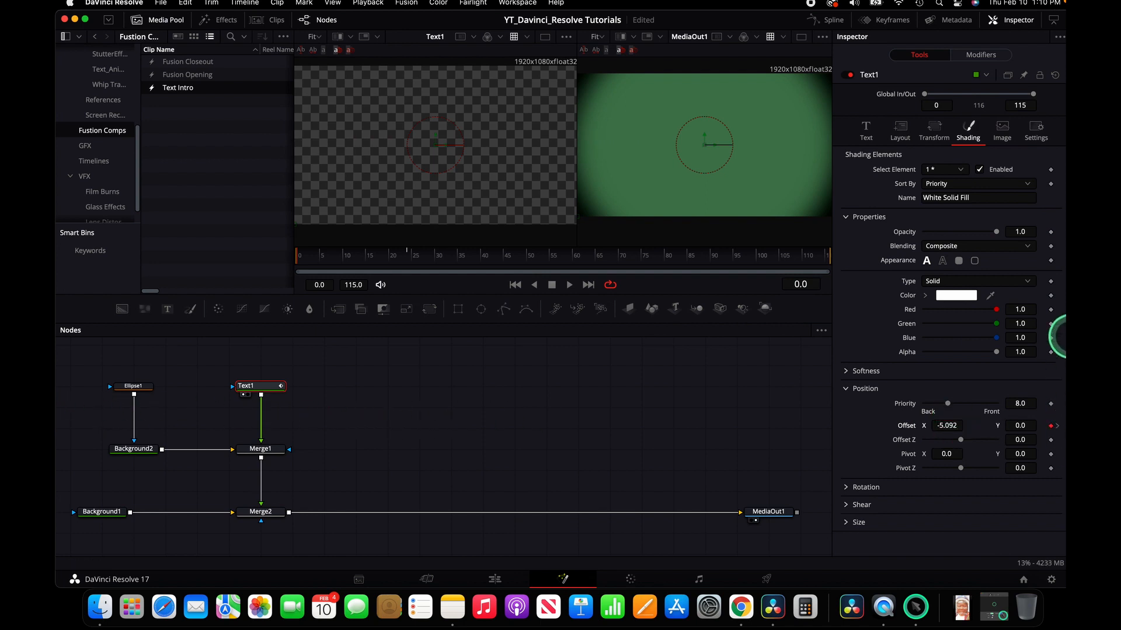
# Step: Play back the text slide-in animation in the viewer
pyautogui.scroll(-2, 457, 128)
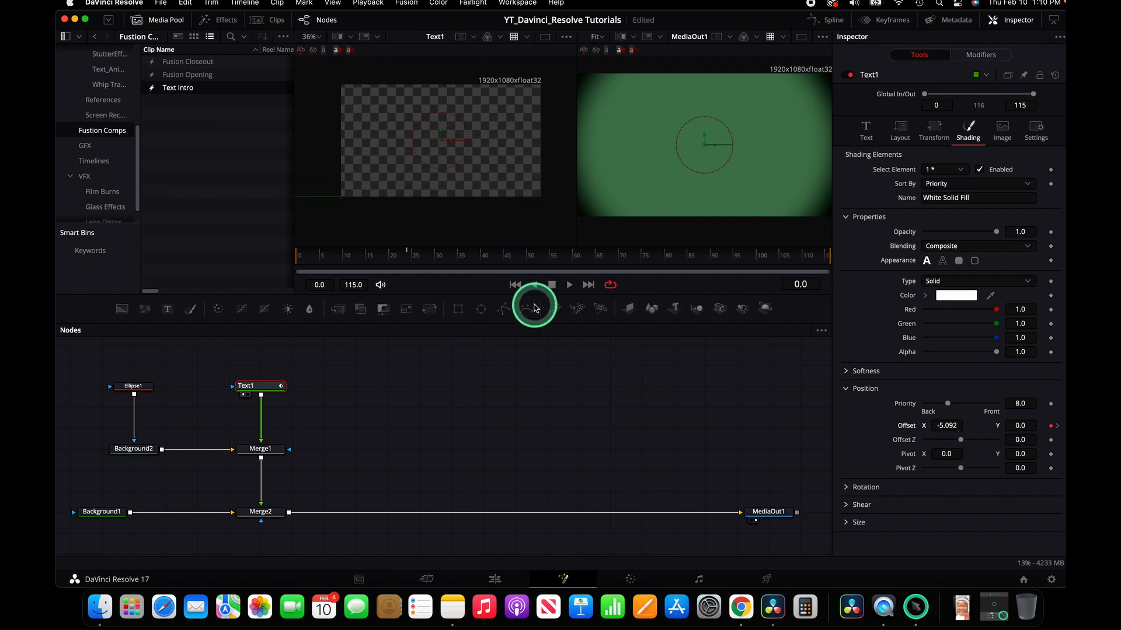
pyautogui.click(571, 285)
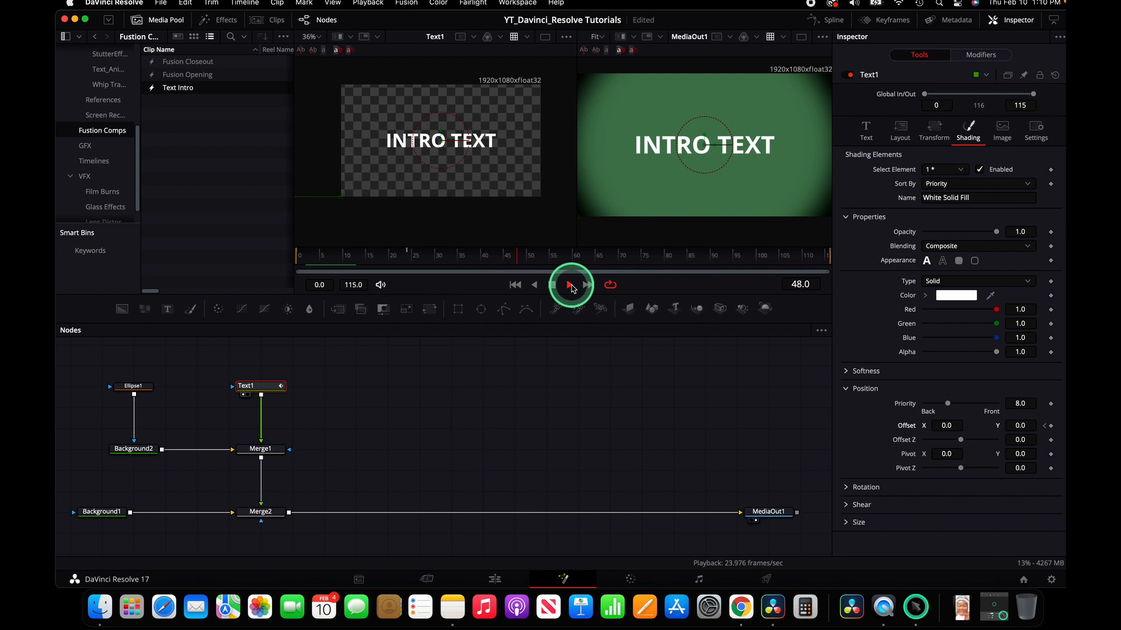
pyautogui.click(545, 288)
pyautogui.click(552, 289)
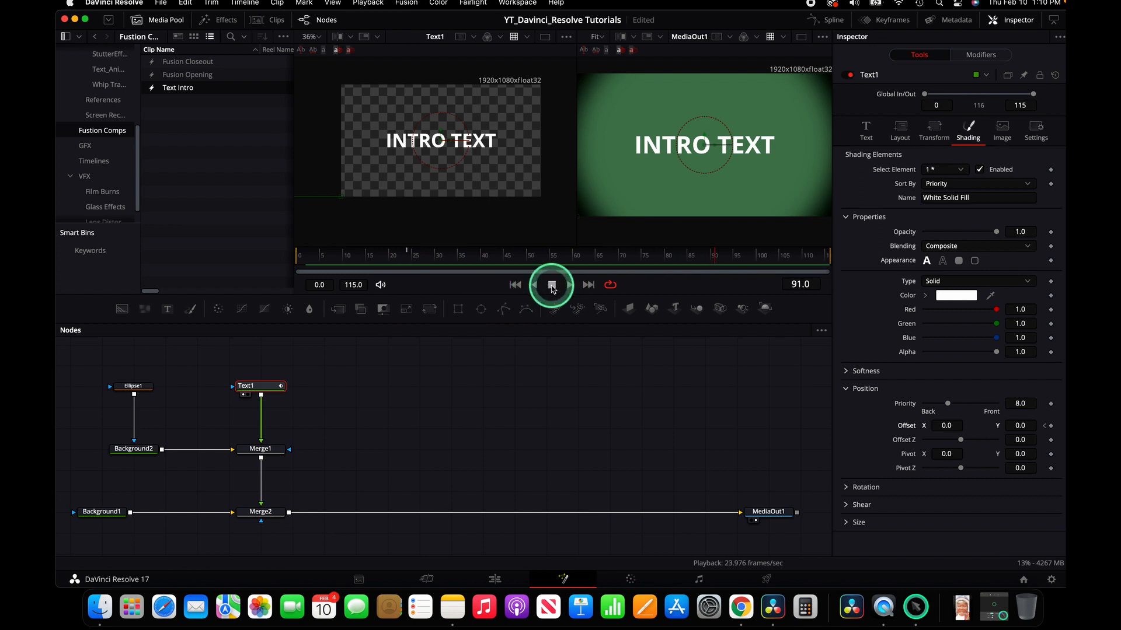
pyautogui.click(514, 284)
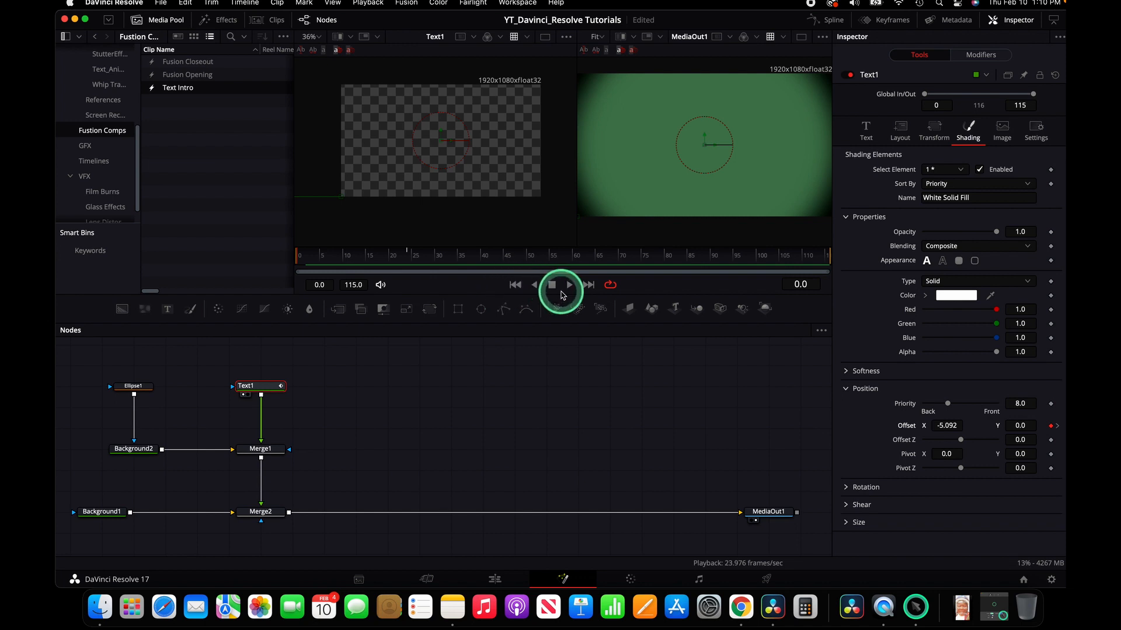
# Step: Select Merge2 and add a Blend keyframe at 1.0 at frame 66
pyautogui.moveTo(360, 247); pyautogui.dragTo(407, 255)
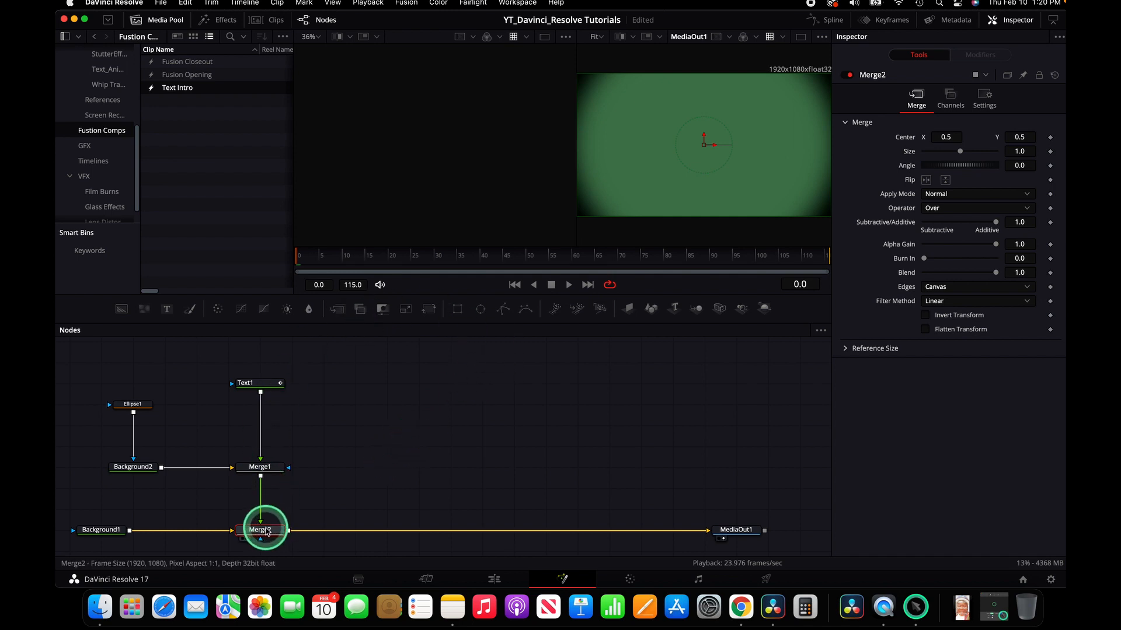
pyautogui.moveTo(265, 533)
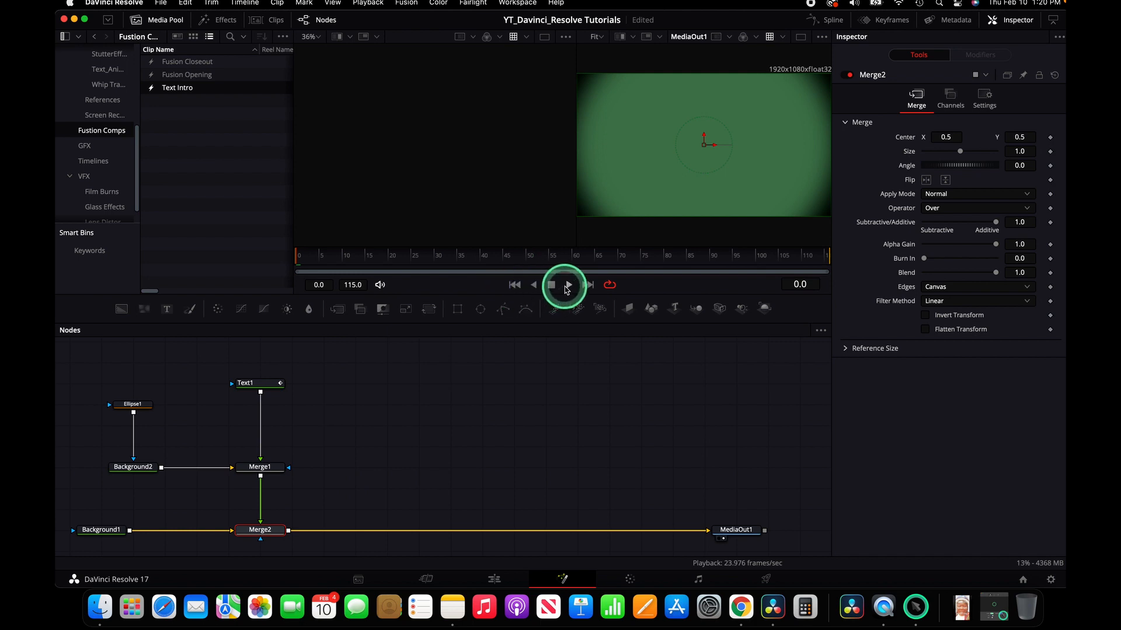
pyautogui.click(569, 284)
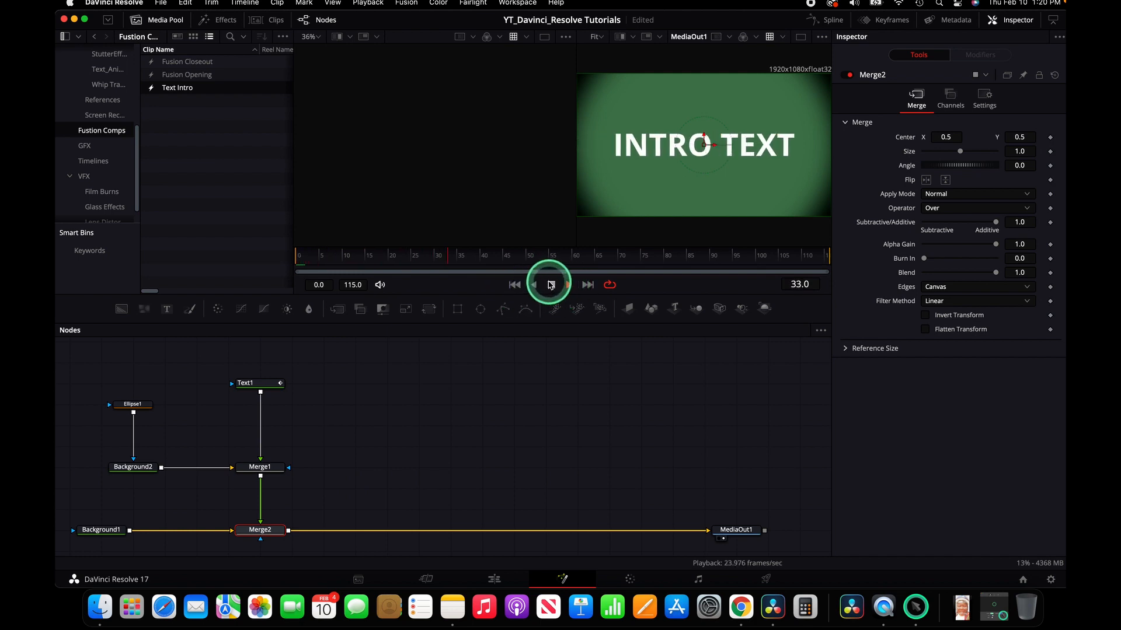
pyautogui.click(551, 285)
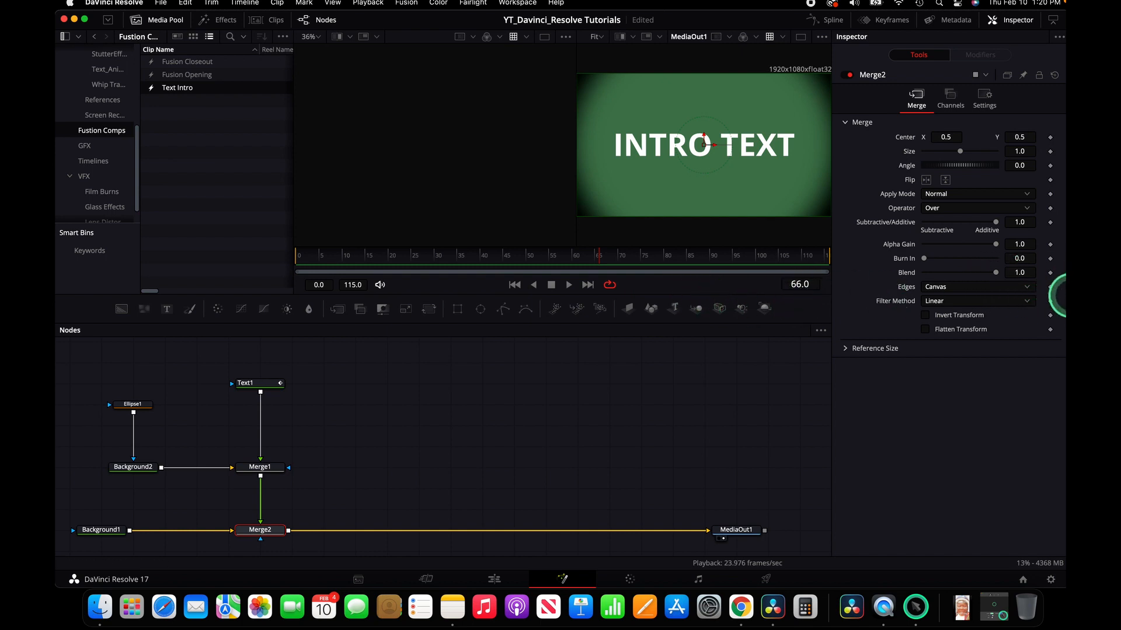
pyautogui.click(1050, 272)
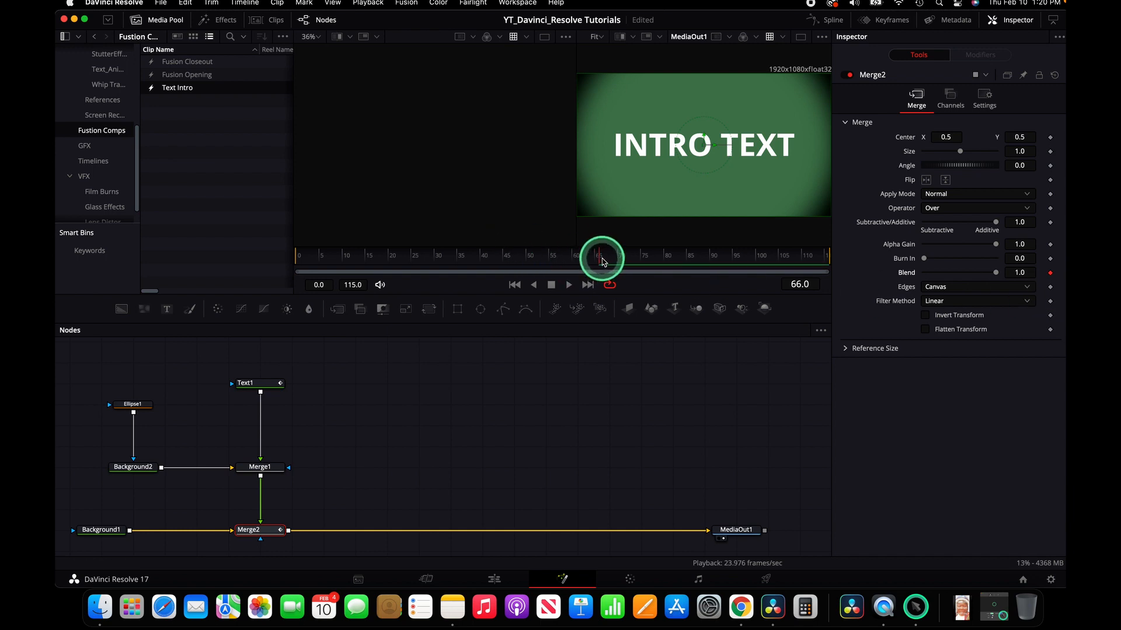
# Step: Set Merge2's Blend to 0 at frame 70 so the composition fades out
pyautogui.moveTo(601, 261); pyautogui.dragTo(587, 260)
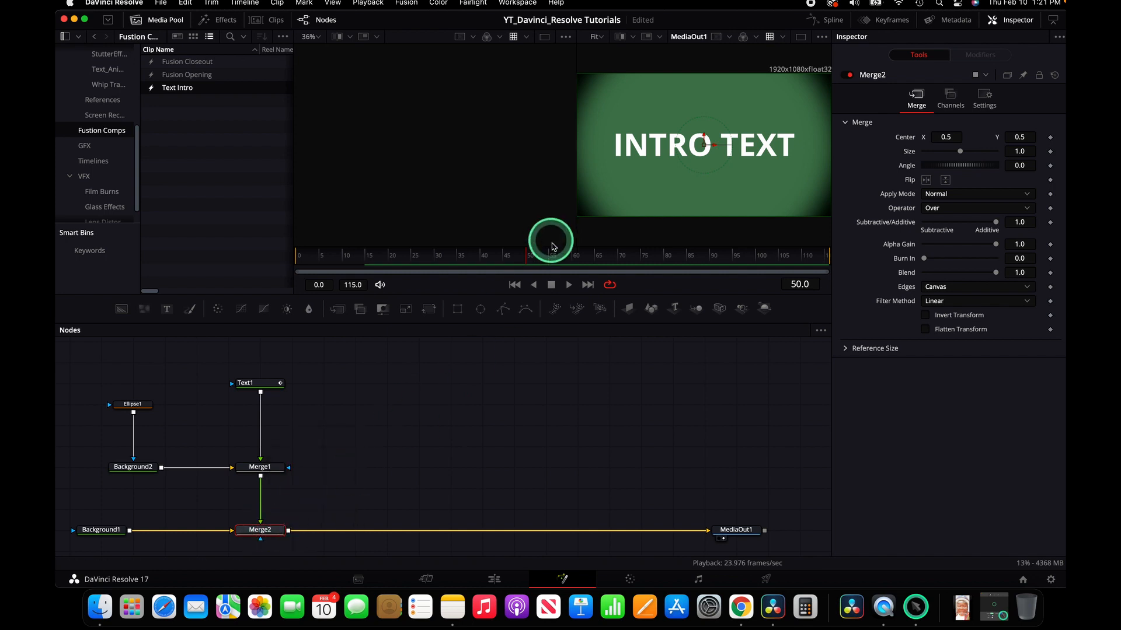
pyautogui.click(1050, 273)
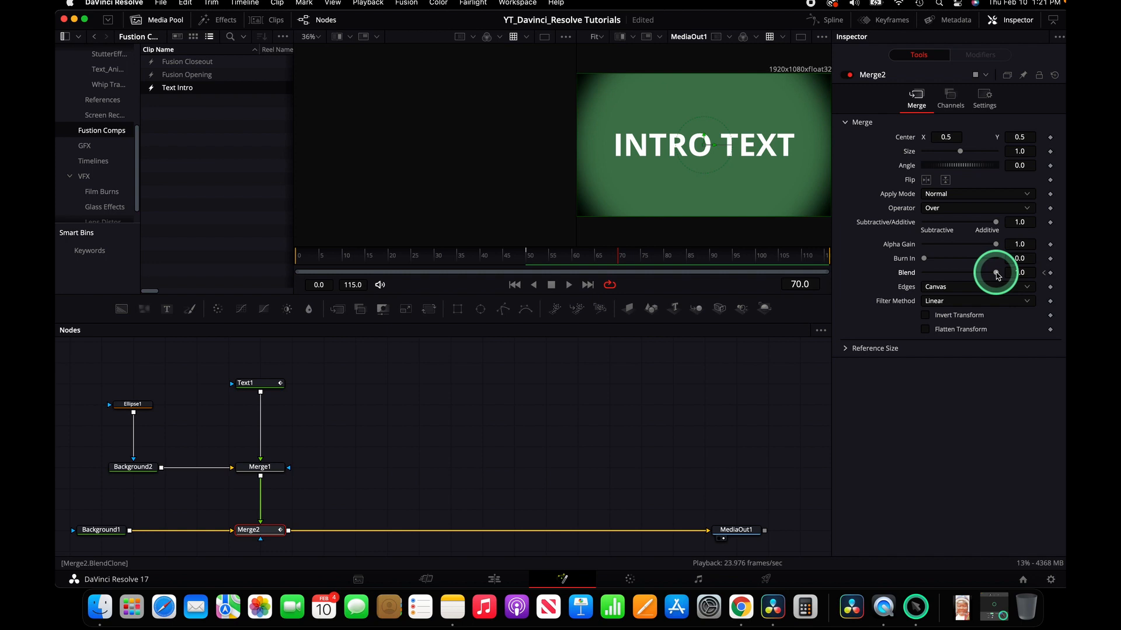
pyautogui.moveTo(988, 275); pyautogui.dragTo(891, 324)
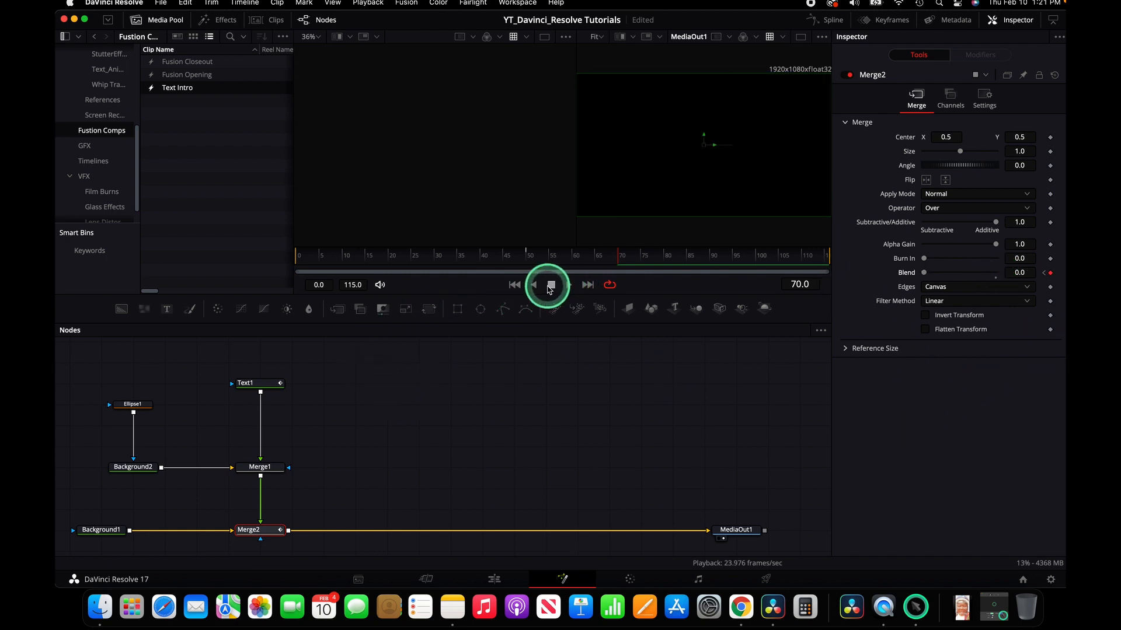
# Step: Play back the composition from the start to review the fade-out
pyautogui.click(515, 285)
pyautogui.click(569, 285)
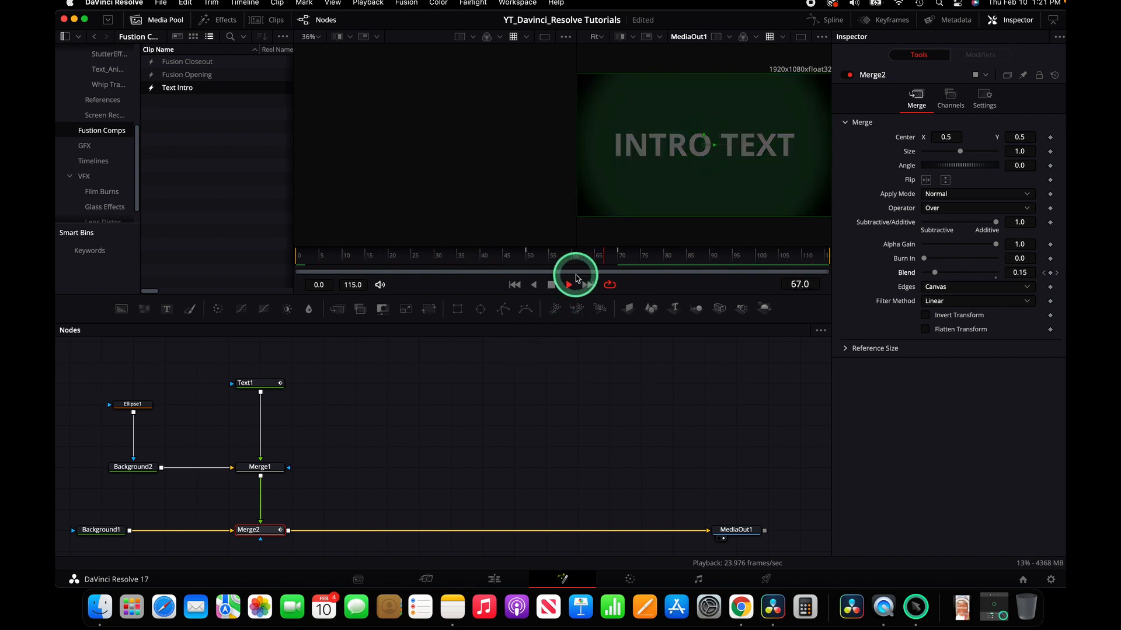
pyautogui.click(552, 286)
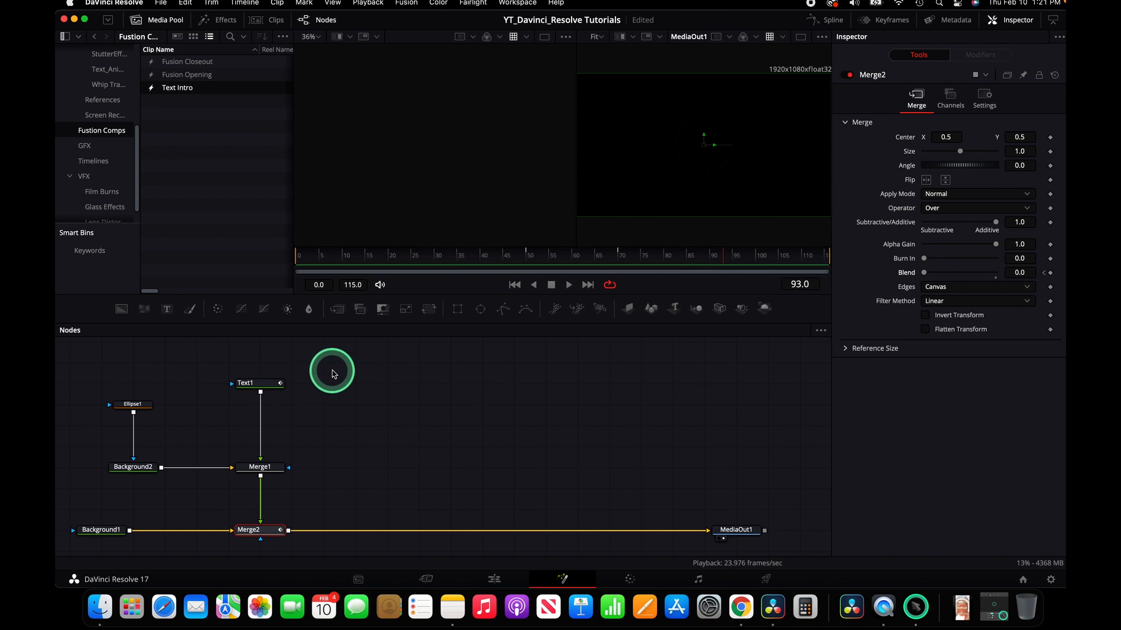
# Step: Select all nodes and save them as a settings file named INTROTEXT-1 on the Desktop
pyautogui.moveTo(335, 367); pyautogui.dragTo(58, 553)
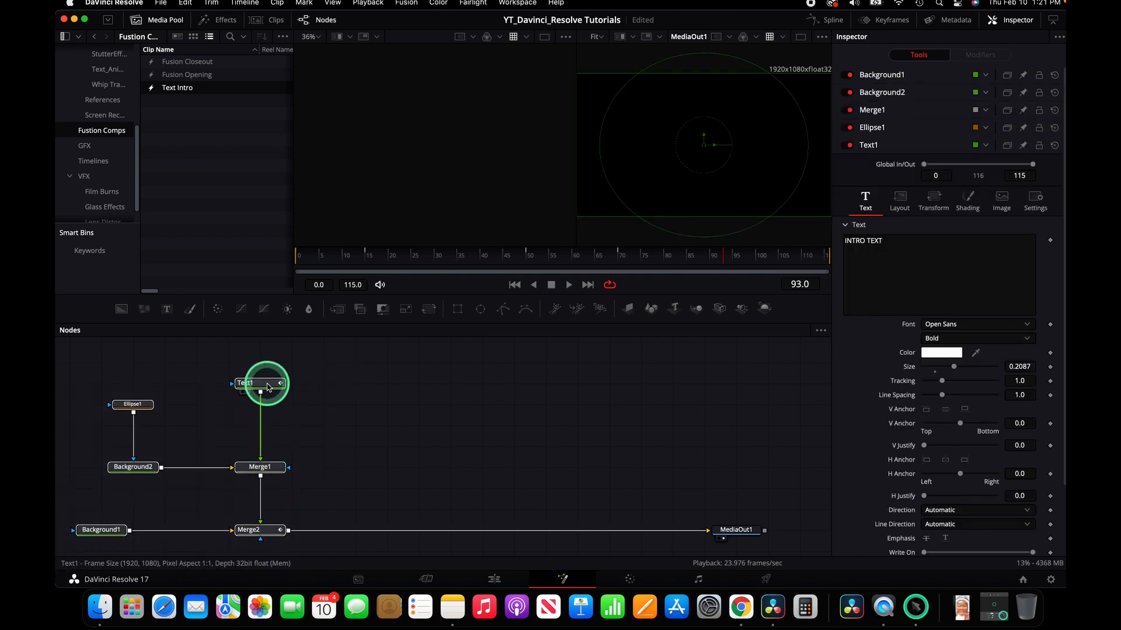
pyautogui.moveTo(268, 387)
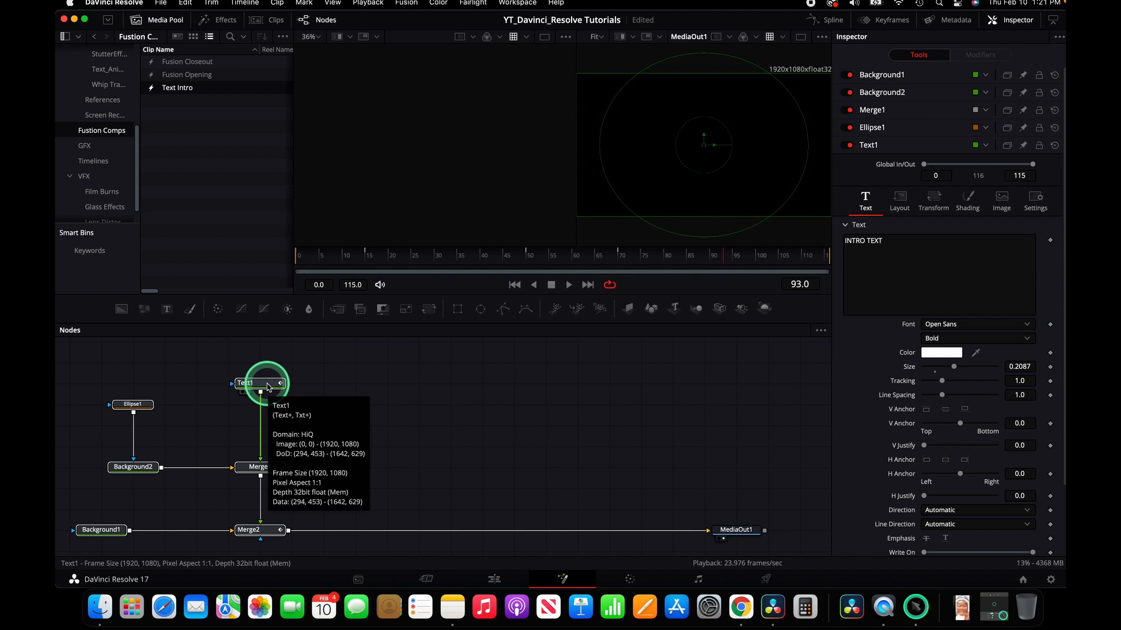
pyautogui.rightClick(269, 388)
pyautogui.moveTo(320, 359)
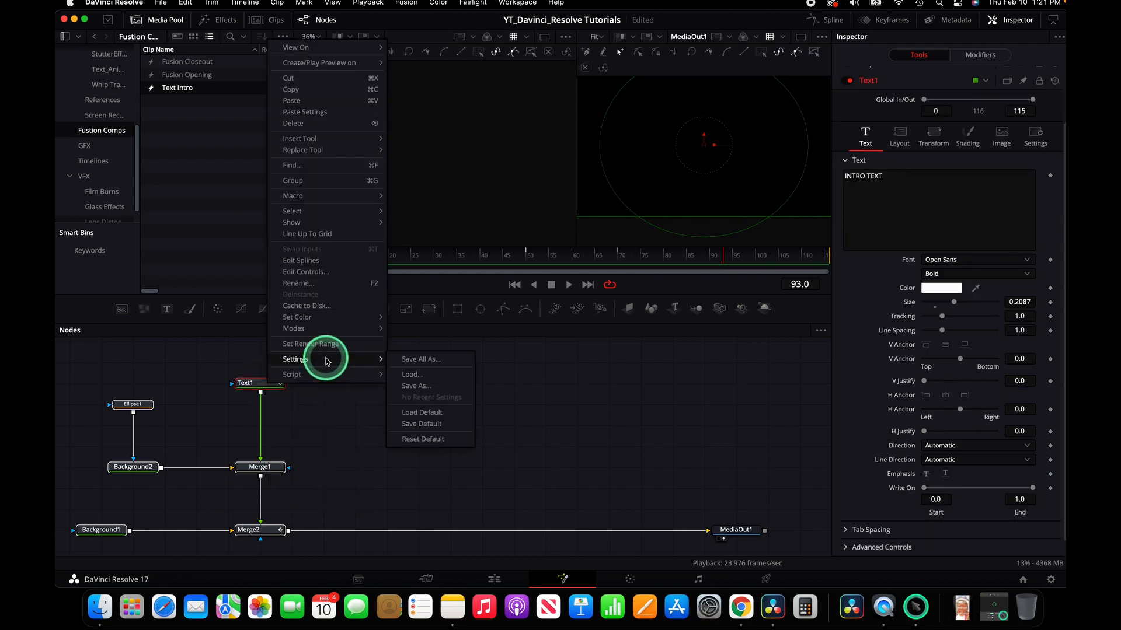
pyautogui.click(422, 388)
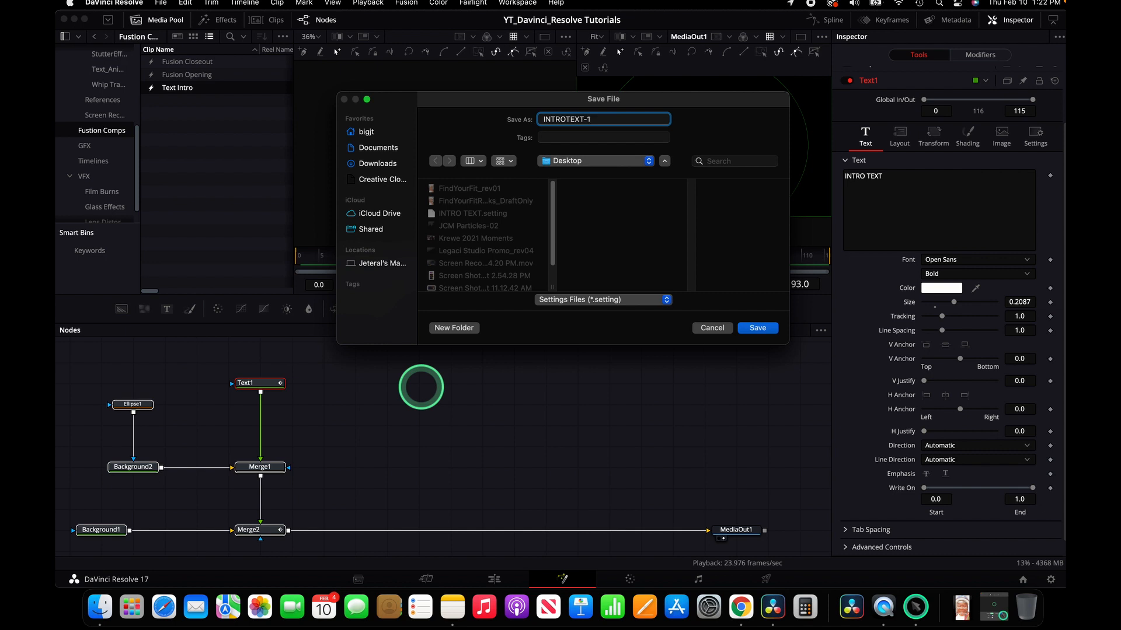
pyautogui.click(759, 325)
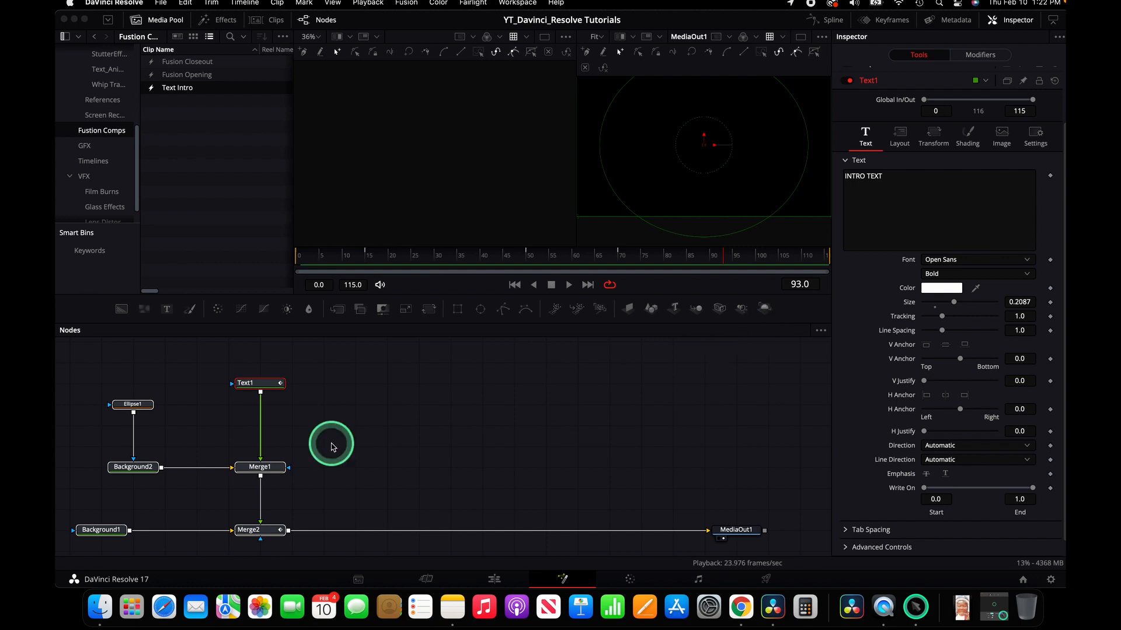
# Step: Select and delete all nodes except MediaOut1
pyautogui.click(357, 366)
pyautogui.moveTo(358, 361); pyautogui.dragTo(85, 552)
pyautogui.press('Delete')
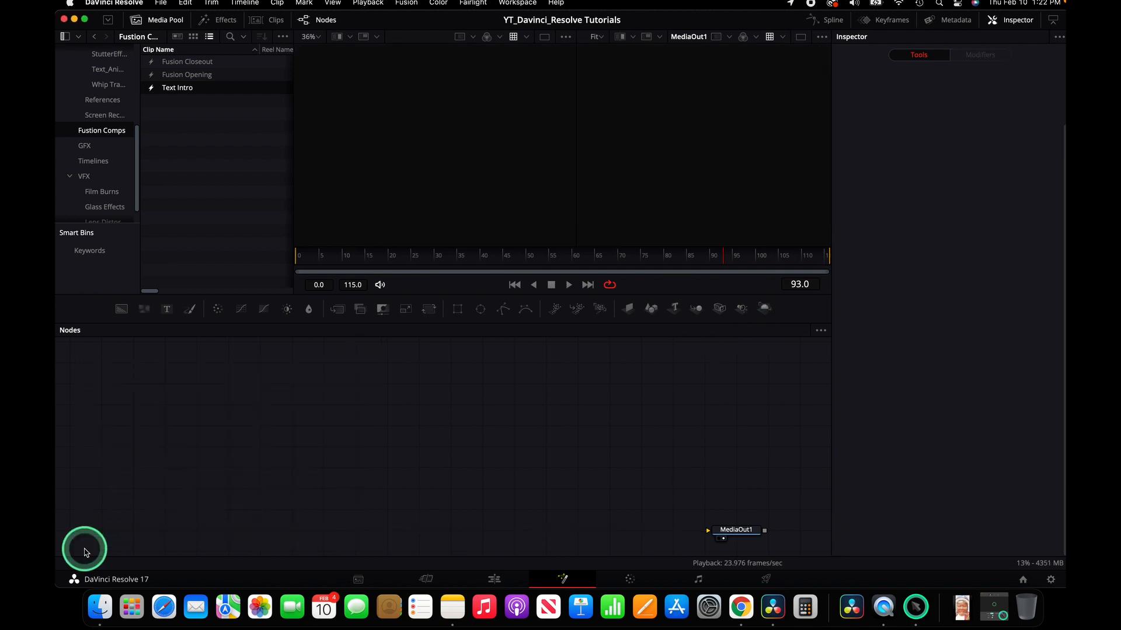
# Step: Import the INTROTEXT-1.setting file from the Desktop into the node editor
pyautogui.moveTo(765, 22); pyautogui.dragTo(655, 36)
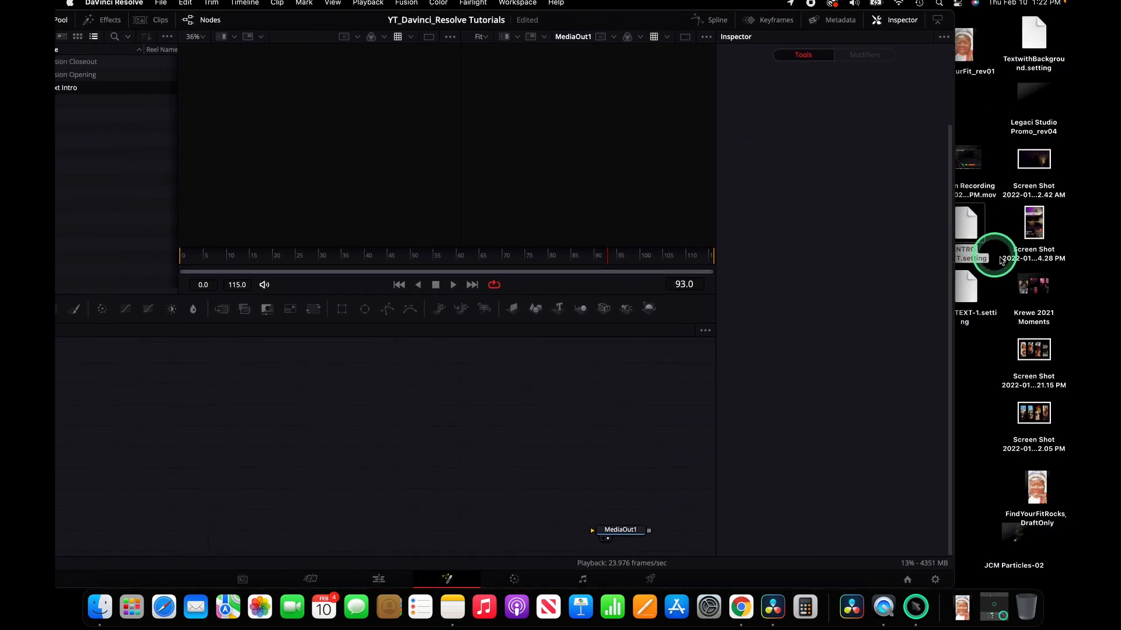
pyautogui.moveTo(966, 293); pyautogui.dragTo(175, 421)
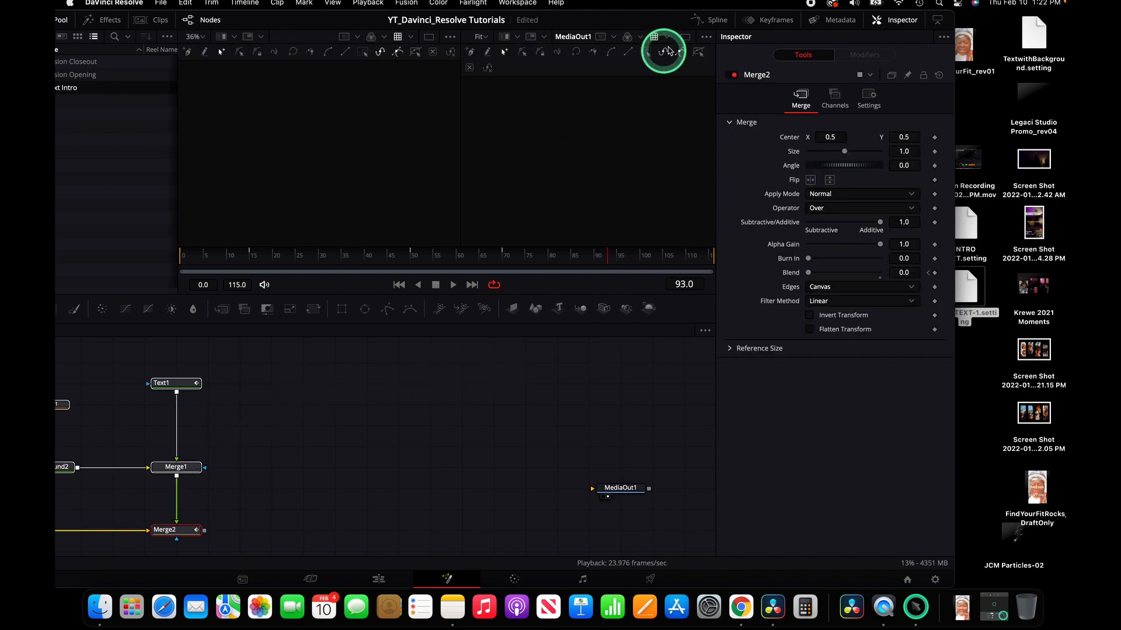
pyautogui.moveTo(656, 23); pyautogui.dragTo(794, 24)
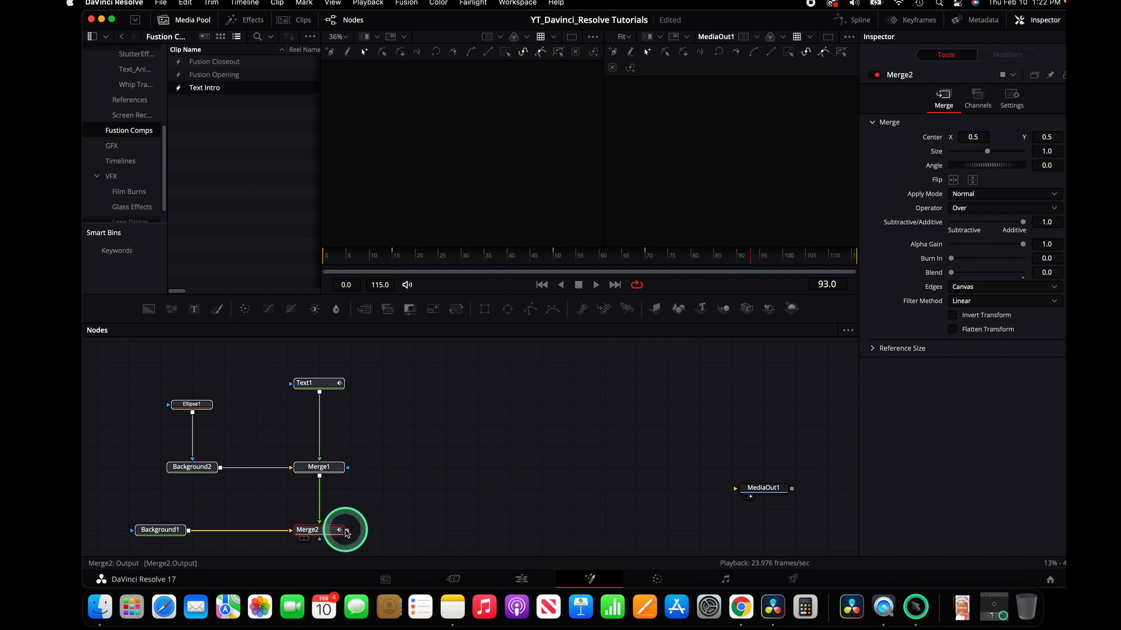
# Step: Connect Merge2's output to MediaOut1 and play the composition from the start
pyautogui.moveTo(347, 531); pyautogui.dragTo(779, 535)
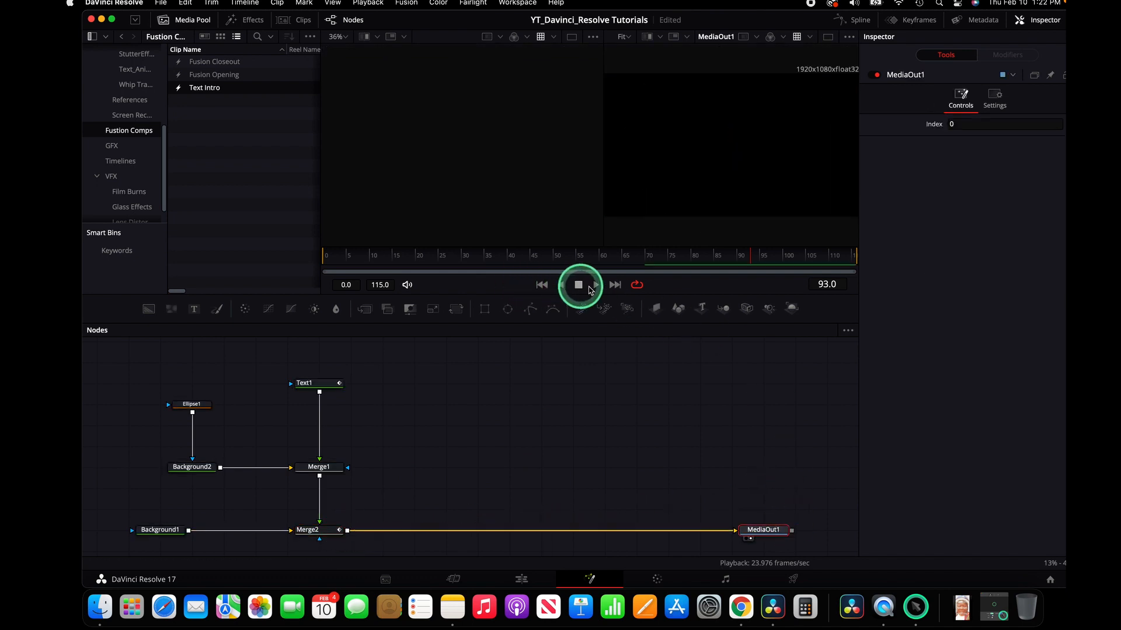
pyautogui.click(542, 285)
pyautogui.click(596, 286)
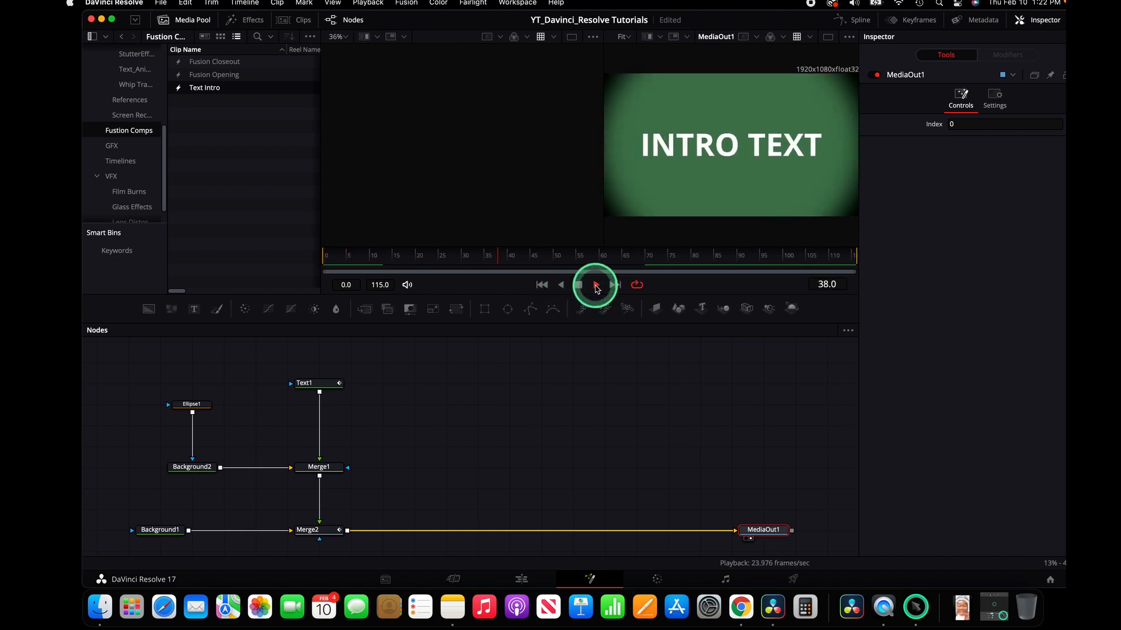